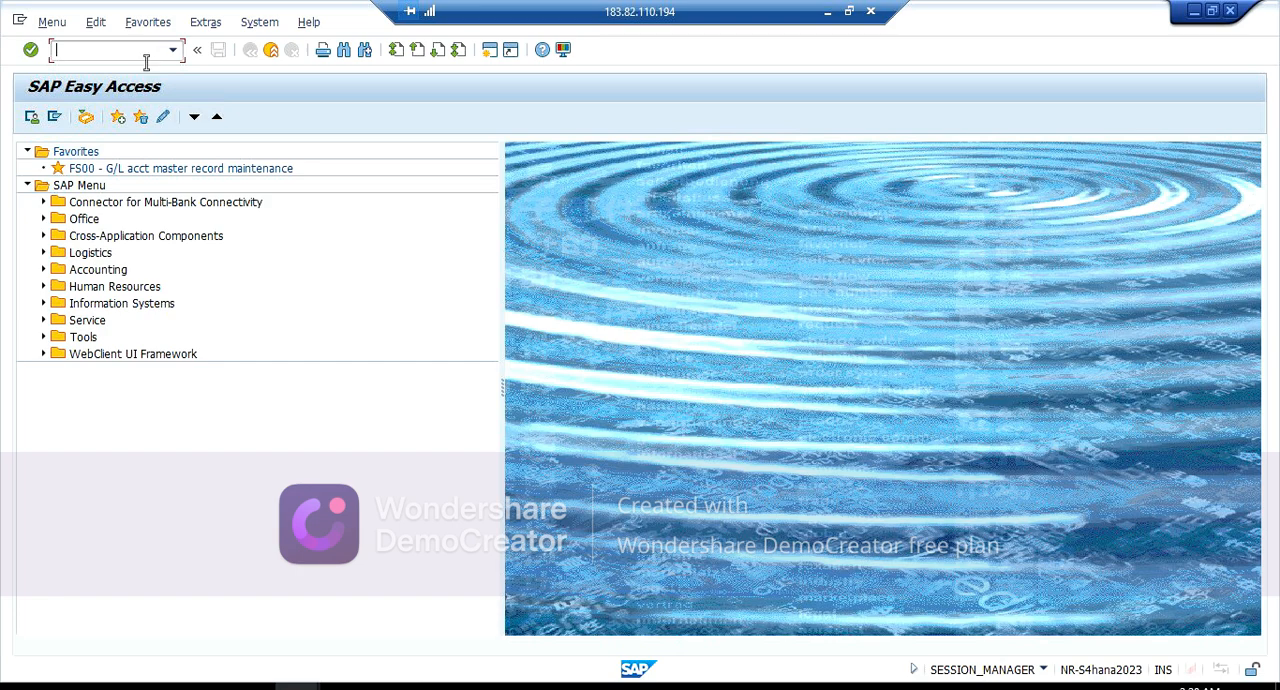
Step: Run transaction SPRO and open the SAP Reference IMG
{"action": "type", "text": "SPRO"}
{"action": "key", "text": "Return"}
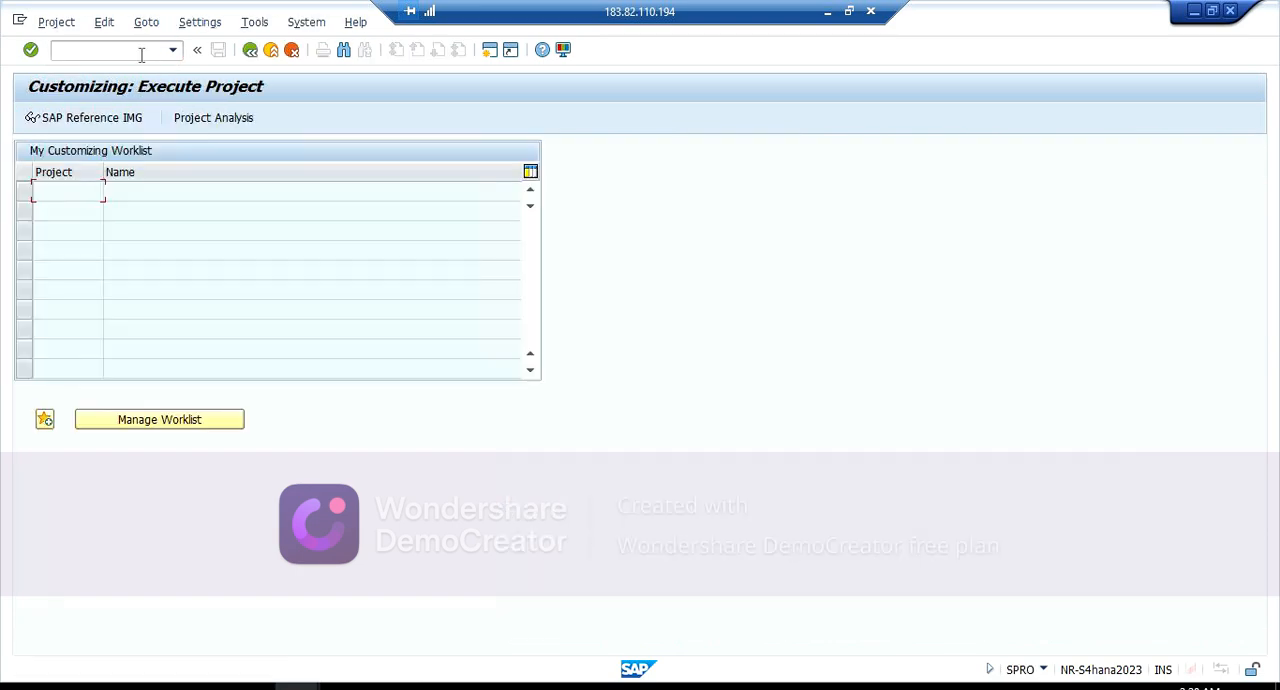
{"action": "left_click", "coordinate": [107, 121]}
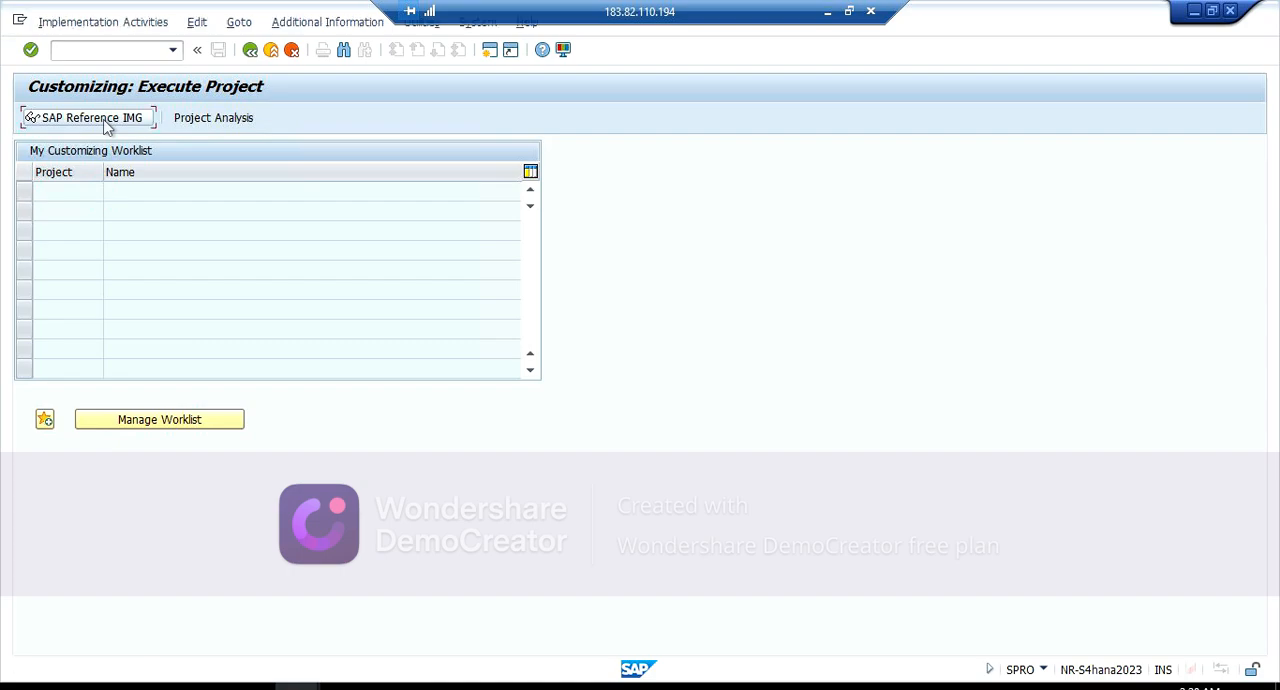
Step: Open the Define Delivery Types activity under Logistics Execution, Shipping, Deliveries
{"action": "scroll", "coordinate": [145, 510], "scroll_direction": "down", "scroll_amount": 6}
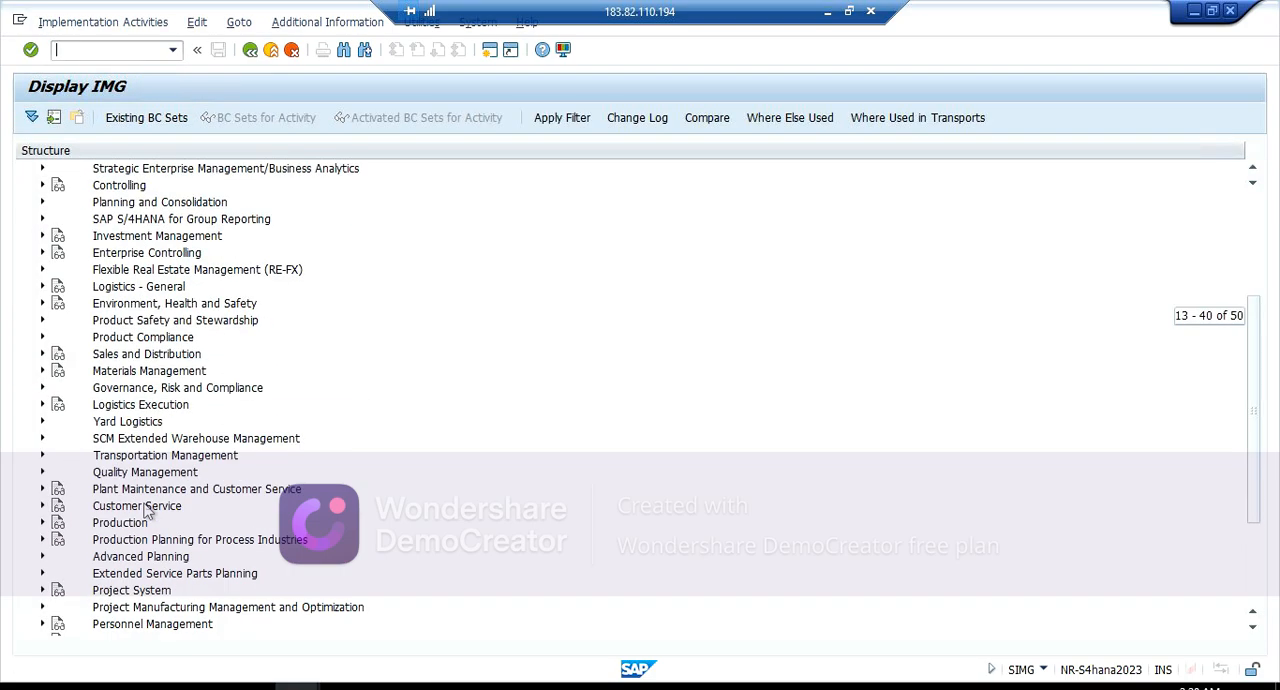
{"action": "scroll", "coordinate": [145, 510], "scroll_direction": "down", "scroll_amount": 2}
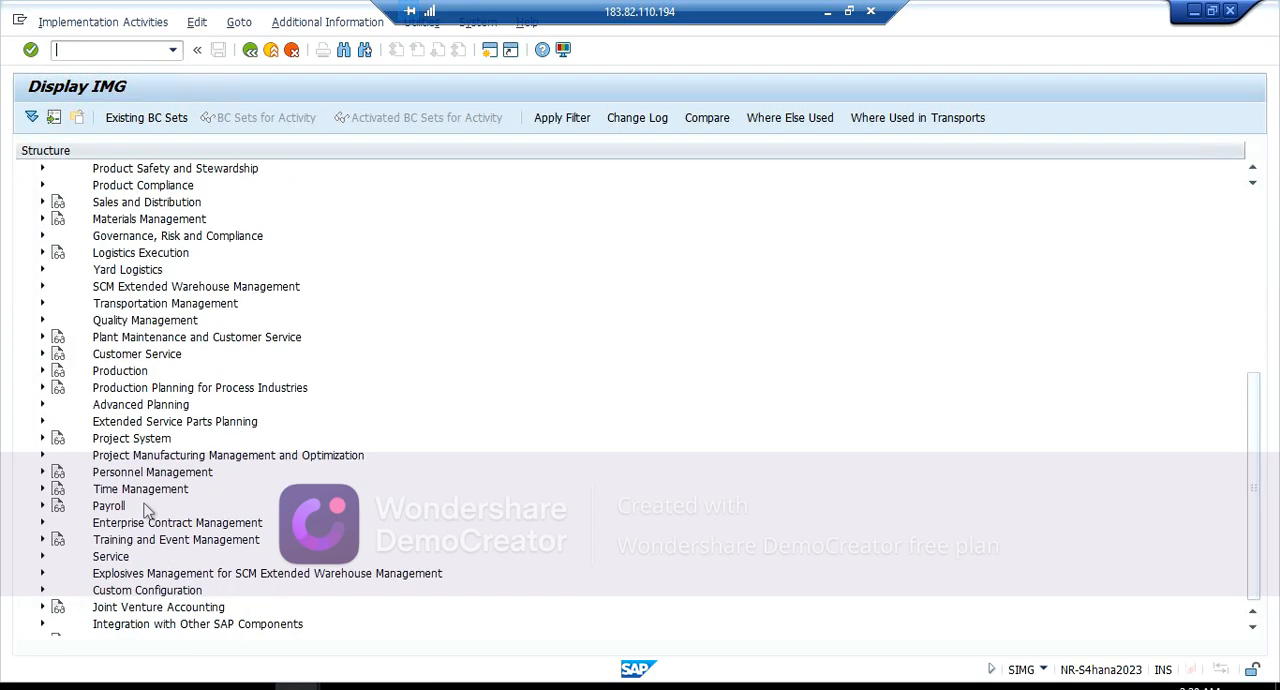
{"action": "left_click", "coordinate": [42, 253]}
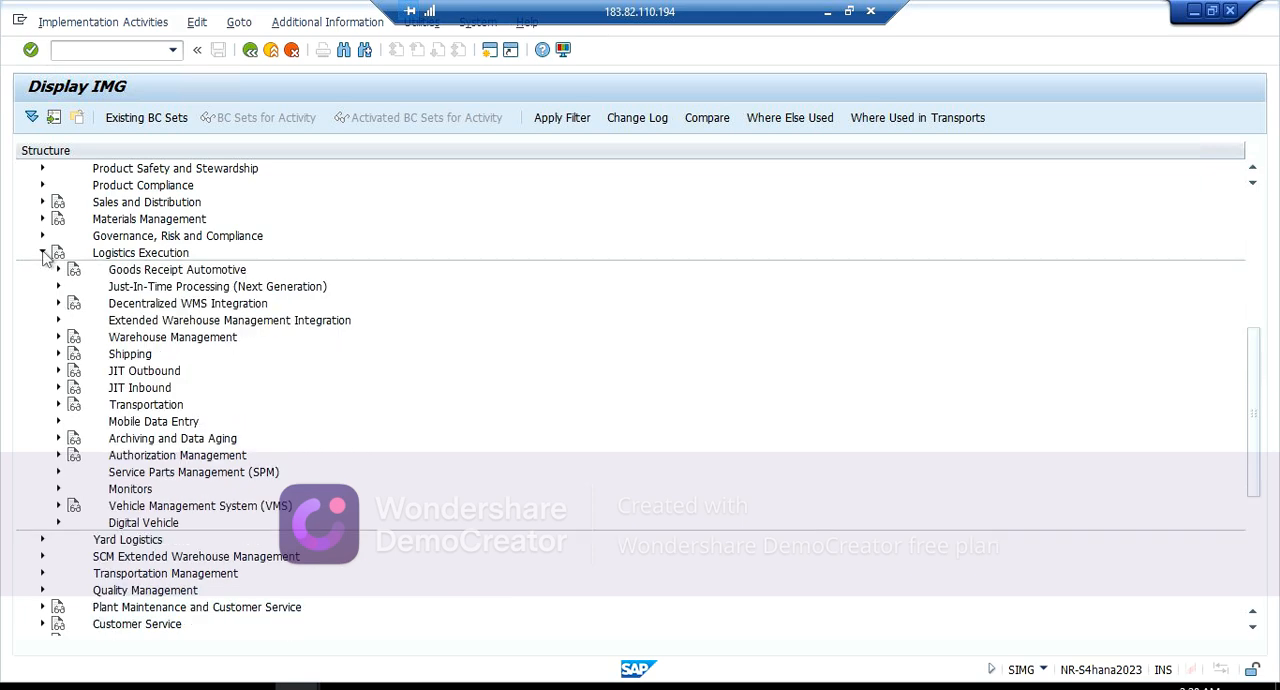
{"action": "left_click", "coordinate": [58, 354]}
{"action": "left_click", "coordinate": [75, 389]}
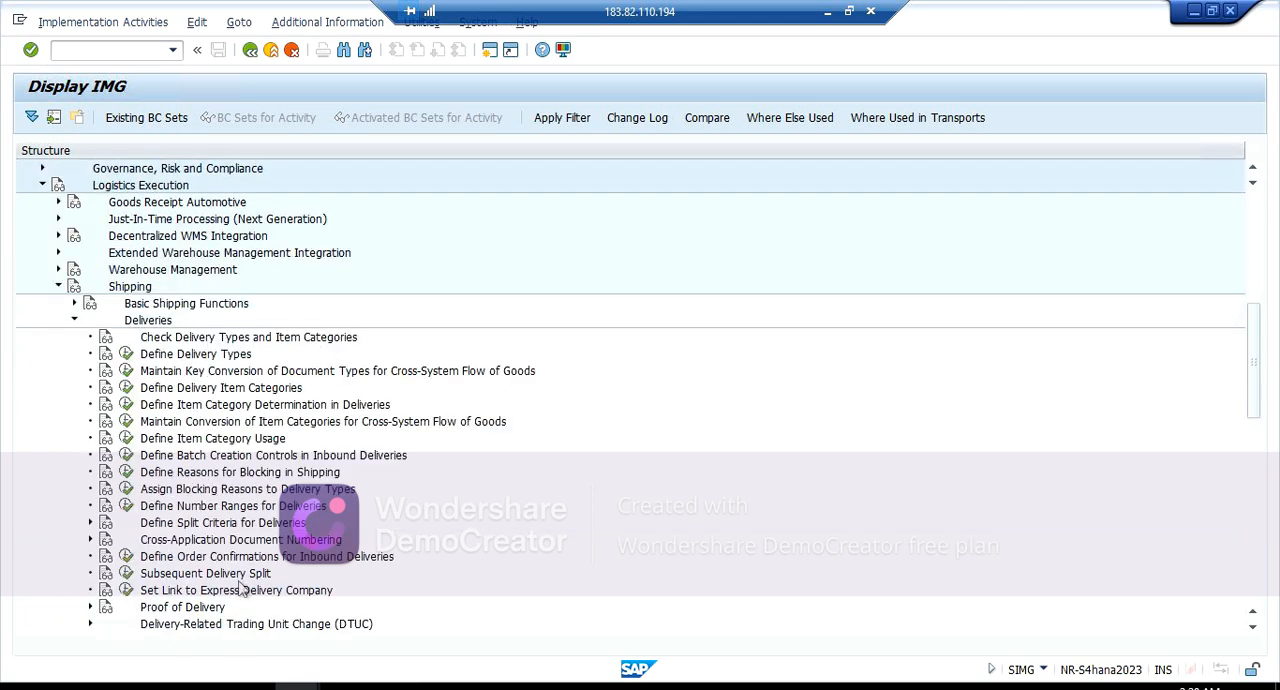
{"action": "left_click", "coordinate": [126, 354]}
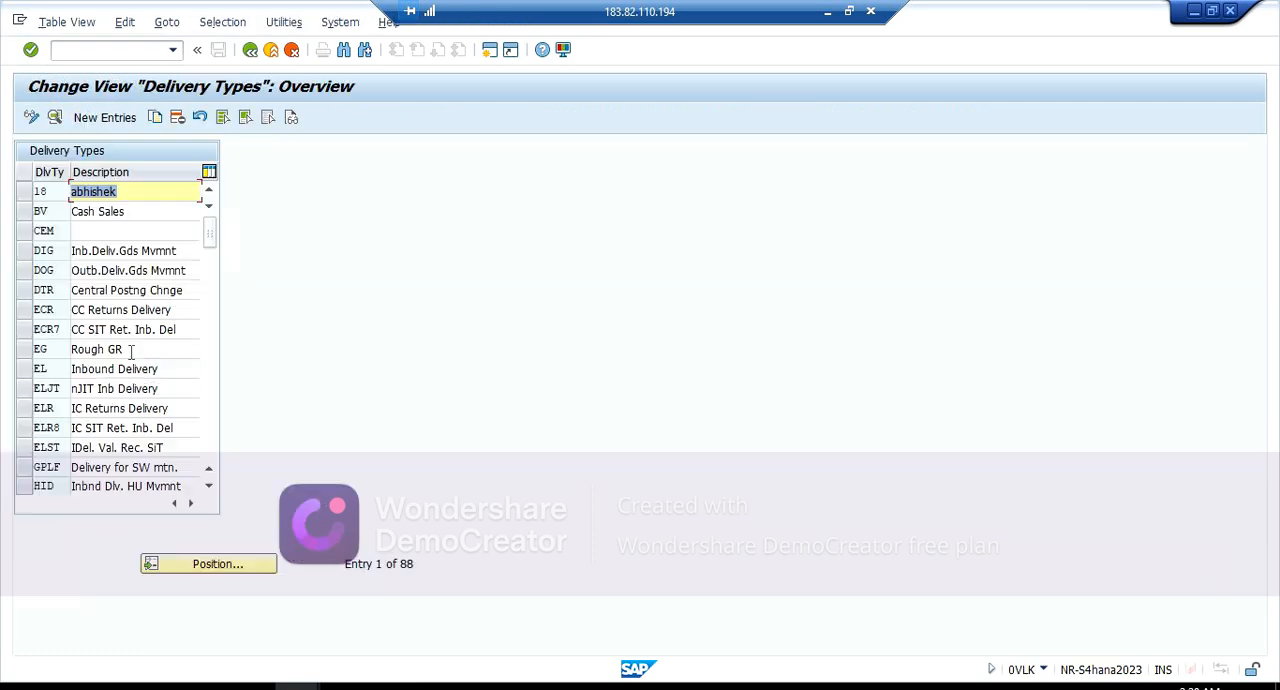
Step: Locate delivery type ZR, examine its number range assignments in the details, and return to the IMG structure
{"action": "left_click", "coordinate": [192, 565]}
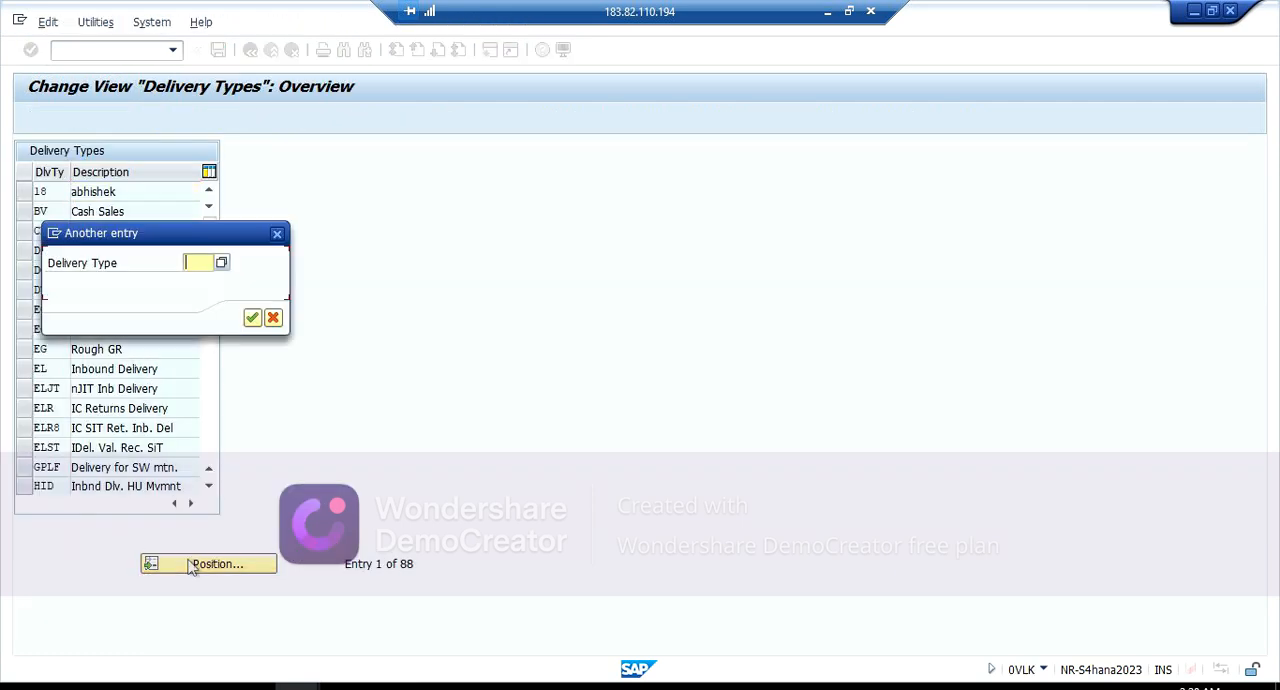
{"action": "type", "text": "ZR"}
{"action": "key", "text": "Return"}
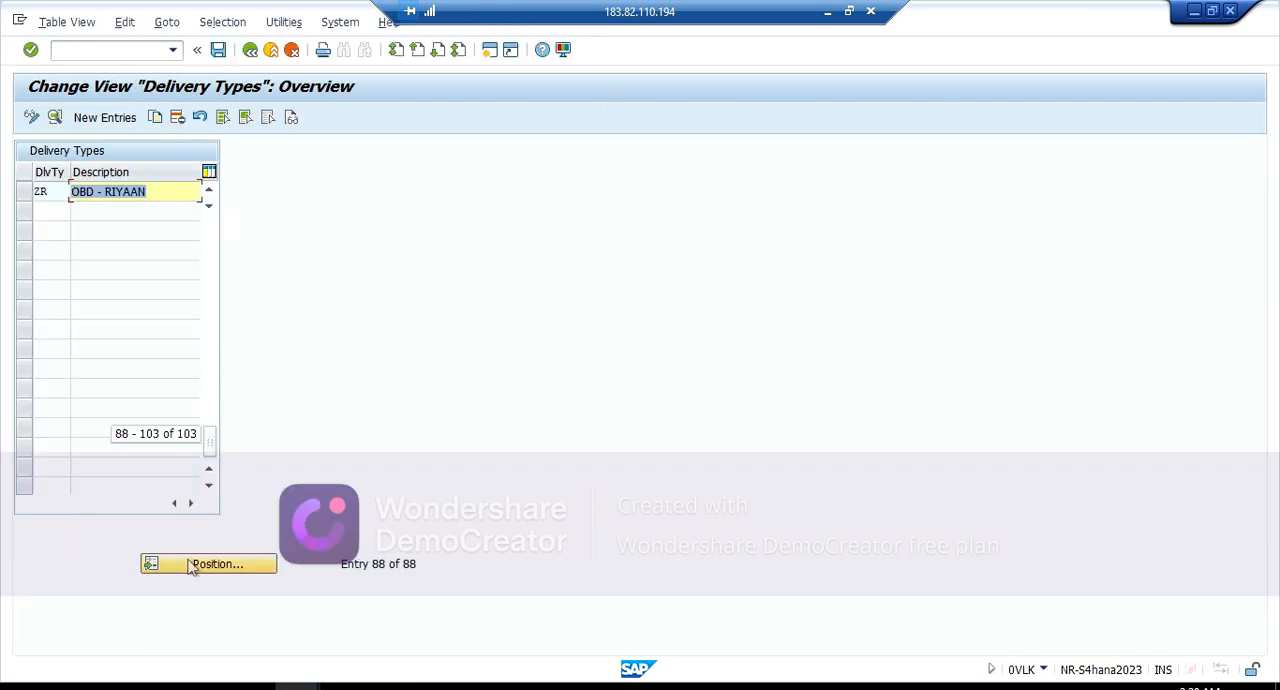
{"action": "double_click", "coordinate": [120, 192]}
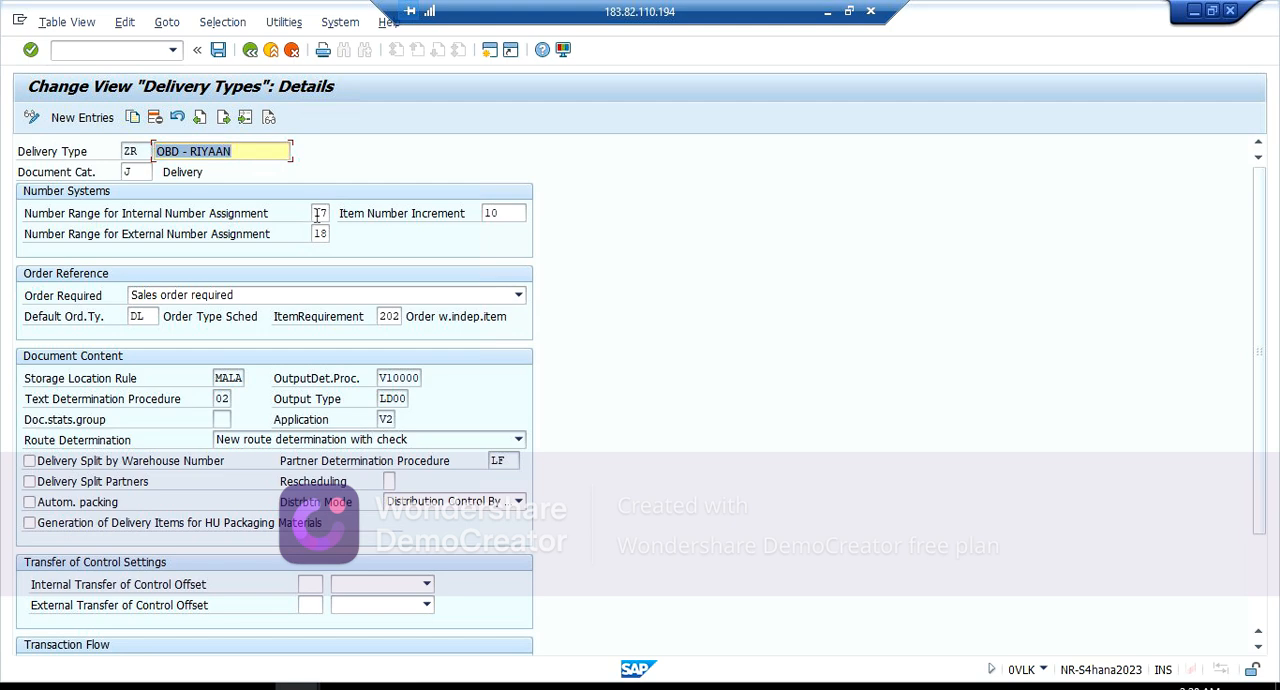
{"action": "left_click", "coordinate": [250, 51]}
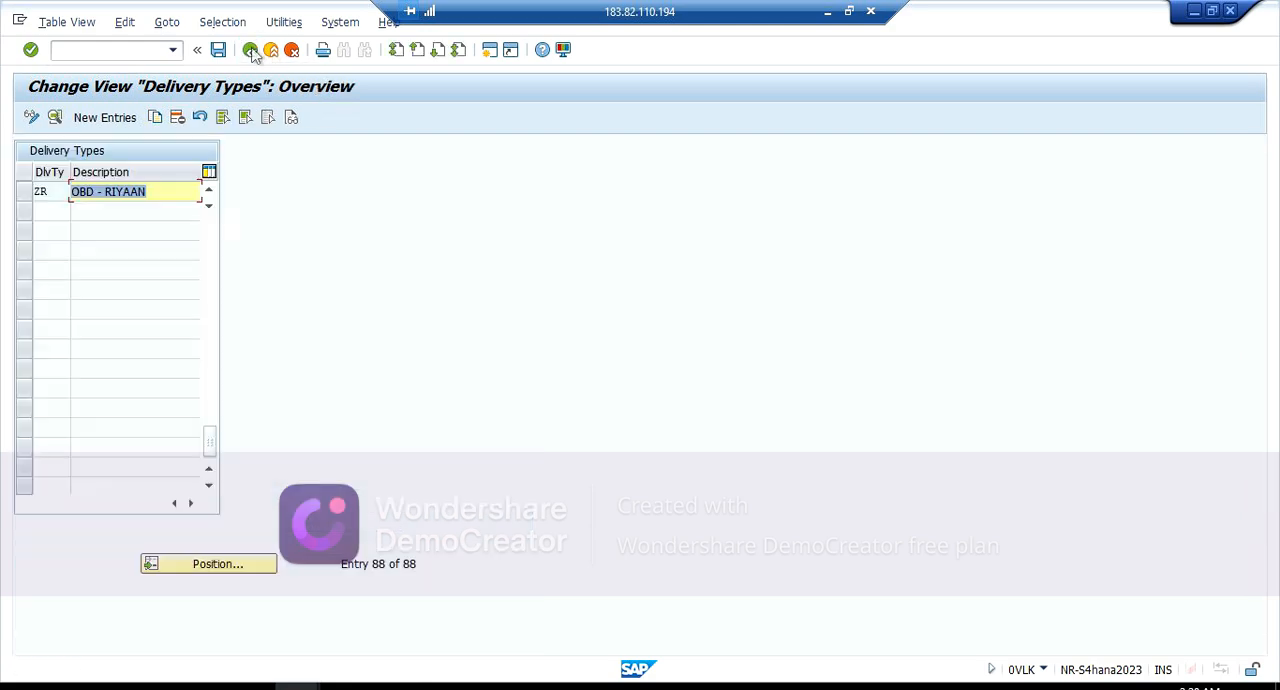
{"action": "left_click", "coordinate": [251, 51]}
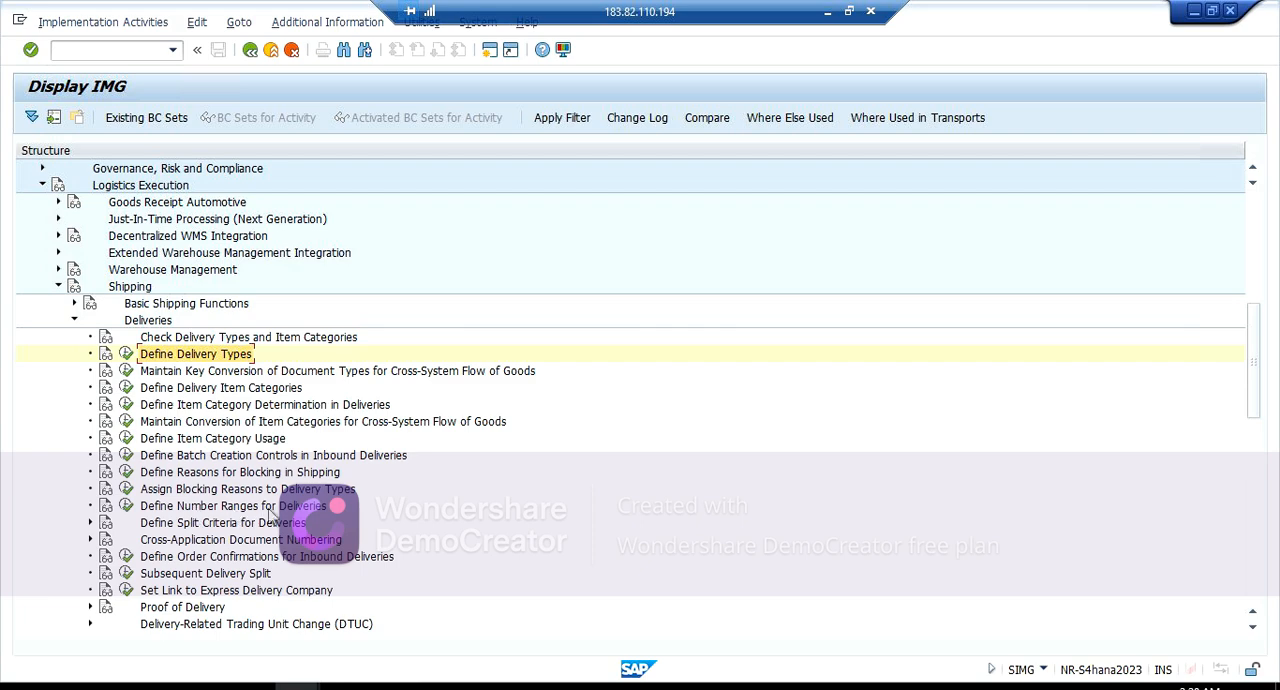
Step: Open the intervals of the Define Number Ranges for Deliveries activity in change mode
{"action": "left_click", "coordinate": [127, 506]}
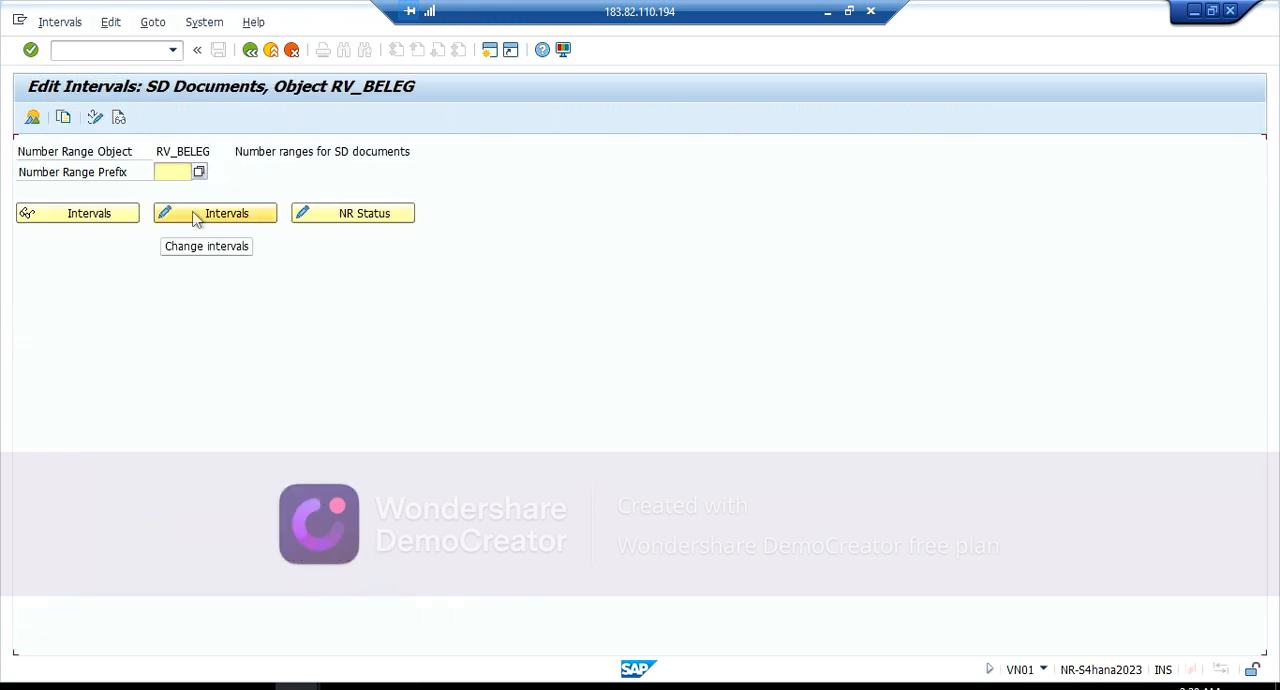
{"action": "left_click", "coordinate": [197, 216]}
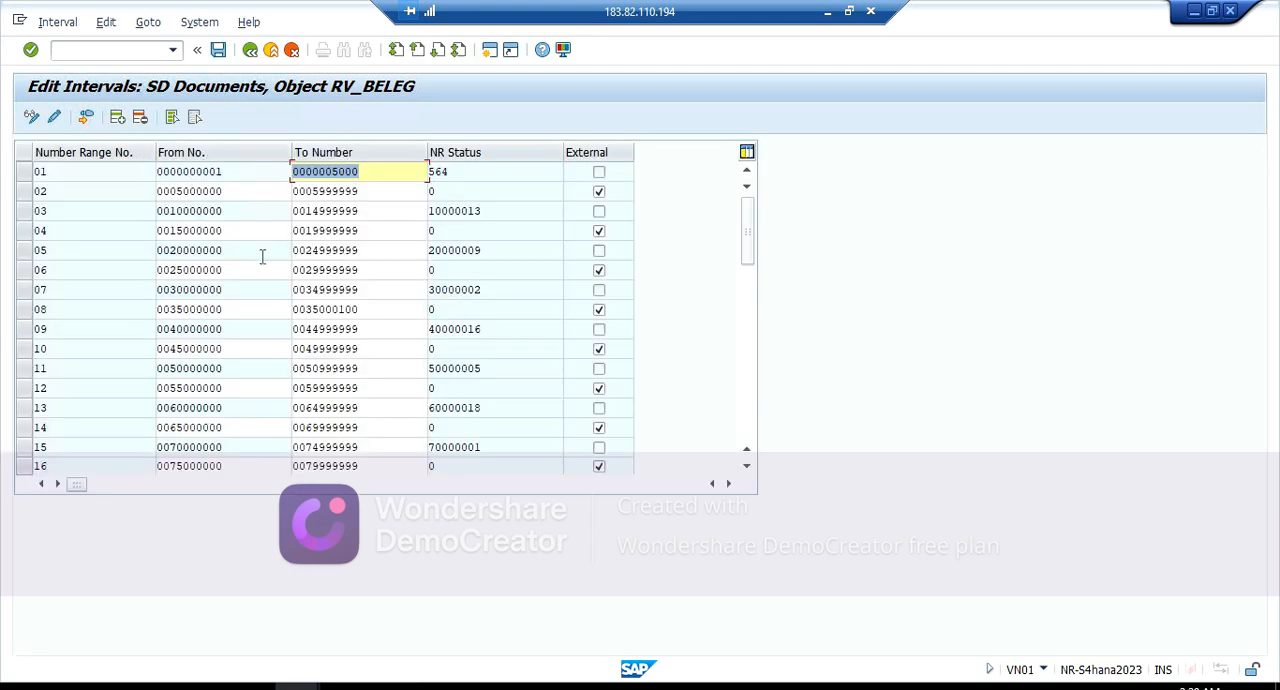
{"action": "left_click", "coordinate": [117, 118]}
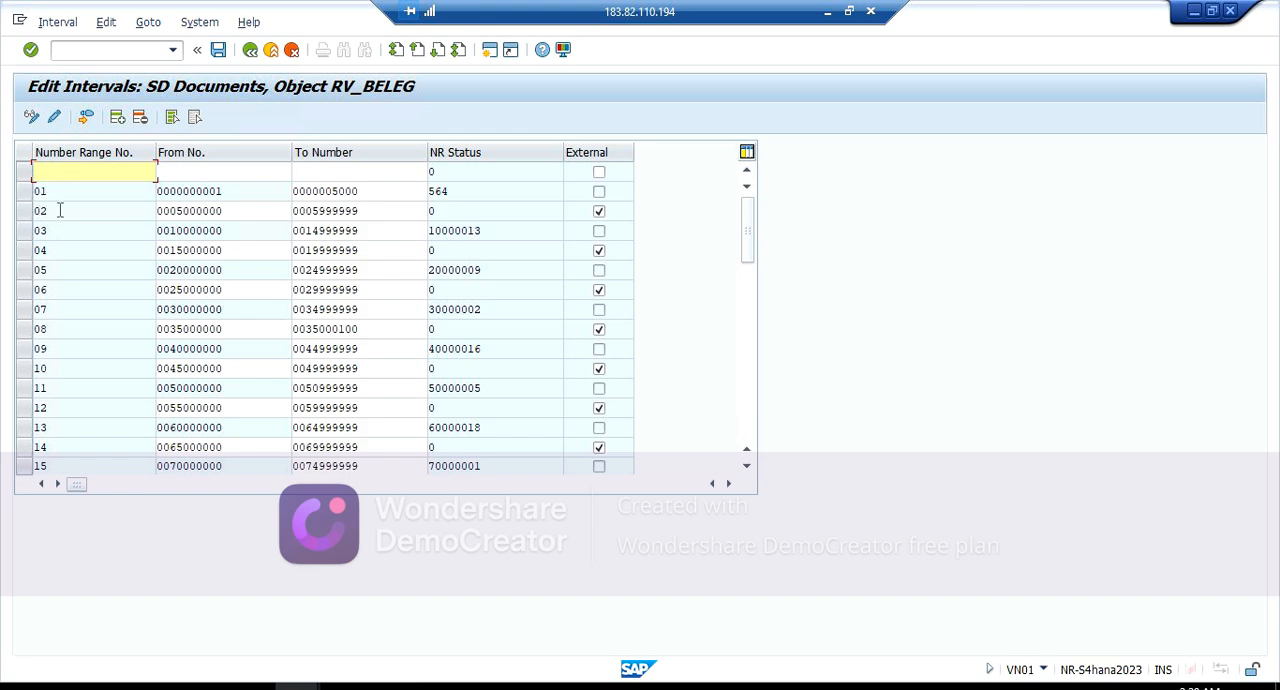
{"action": "left_click", "coordinate": [24, 171]}
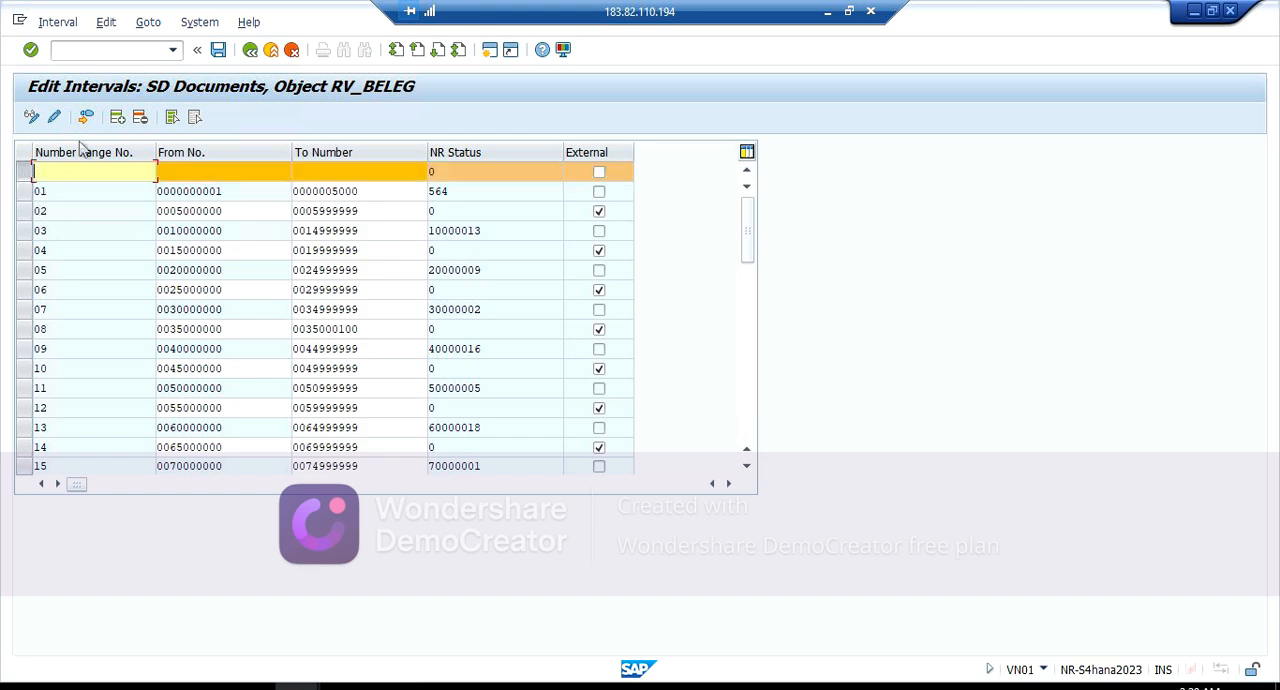
{"action": "left_click", "coordinate": [140, 117]}
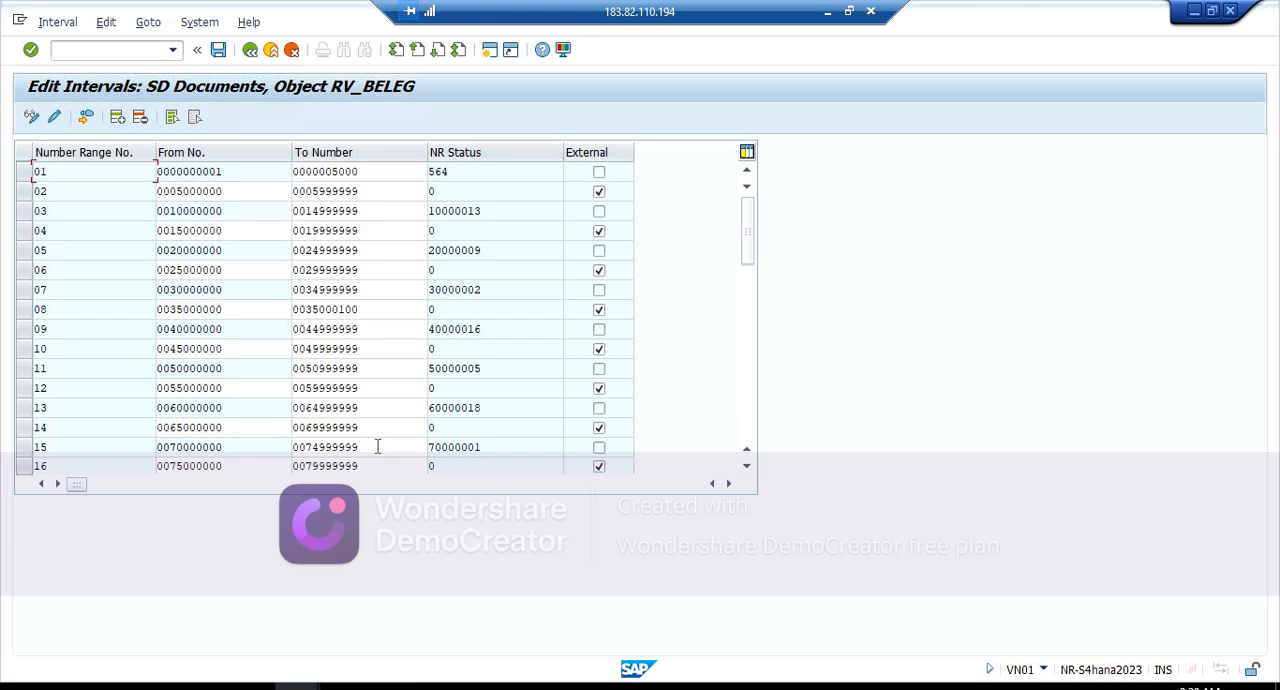
Step: Select number range 15 to examine its interval, and return to the IMG structure
{"action": "left_click", "coordinate": [72, 451]}
{"action": "left_click", "coordinate": [24, 447]}
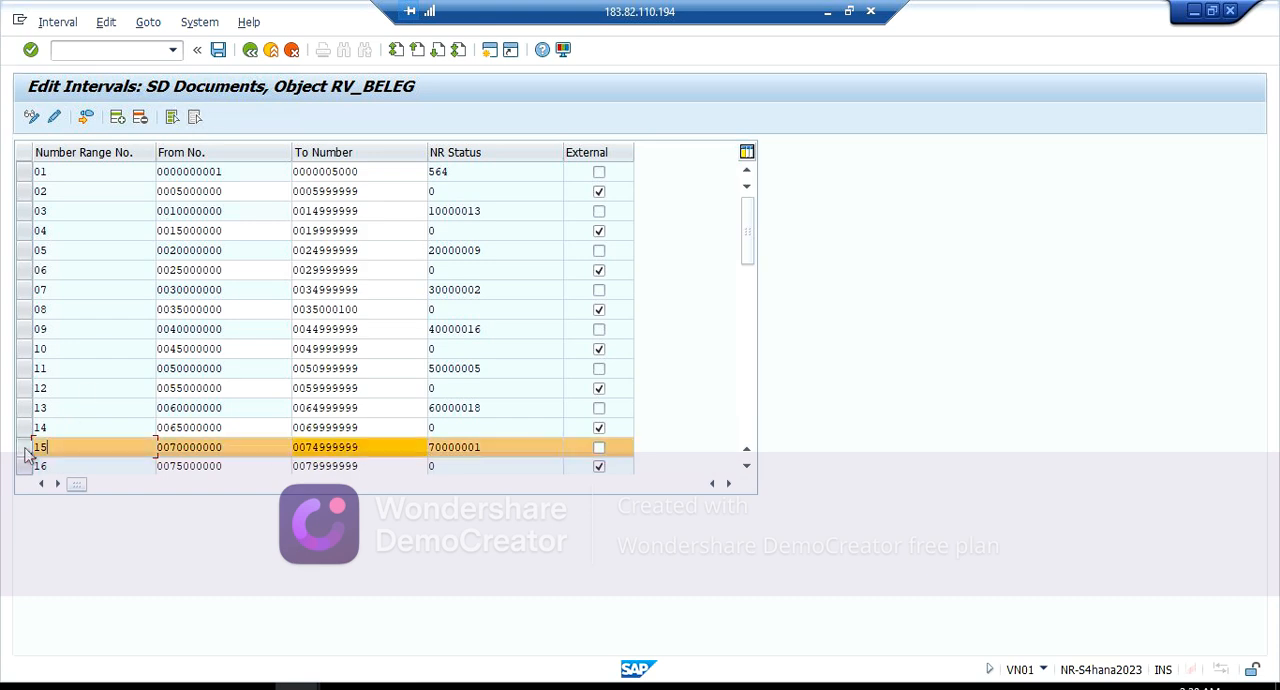
{"action": "left_click", "coordinate": [251, 50]}
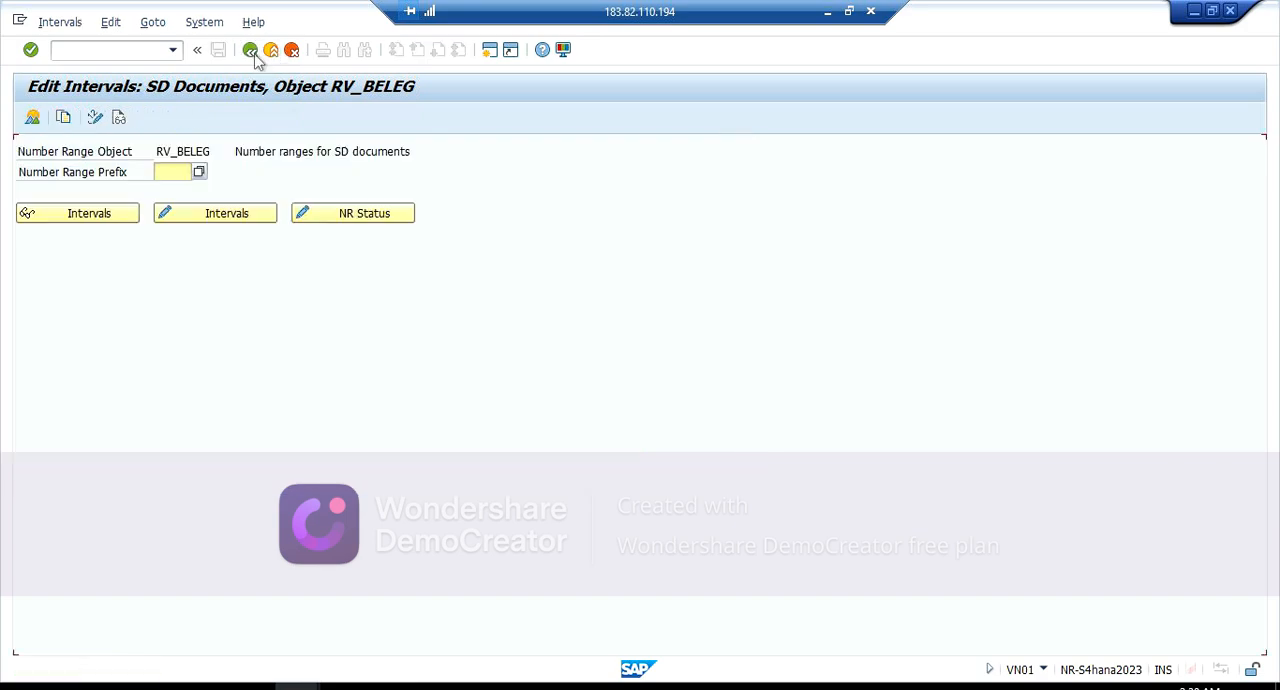
{"action": "left_click", "coordinate": [251, 50]}
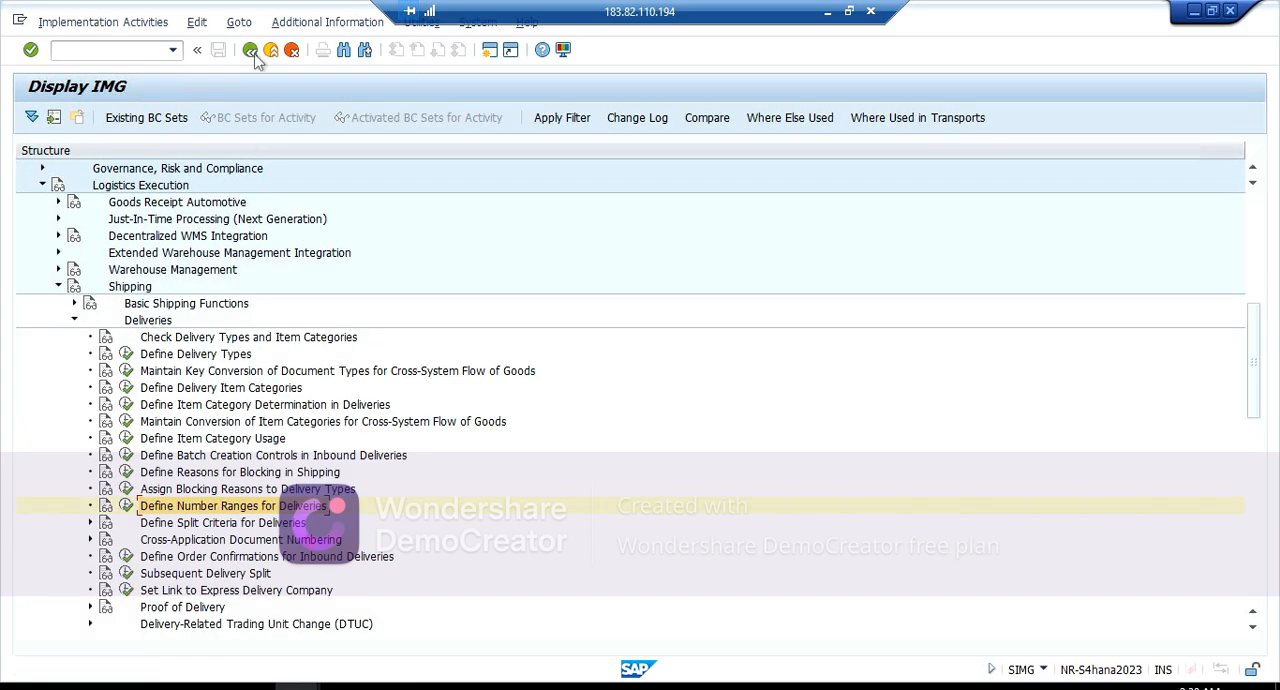
Step: Reopen Define Delivery Types and display the details of delivery type ZR
{"action": "left_click", "coordinate": [131, 357]}
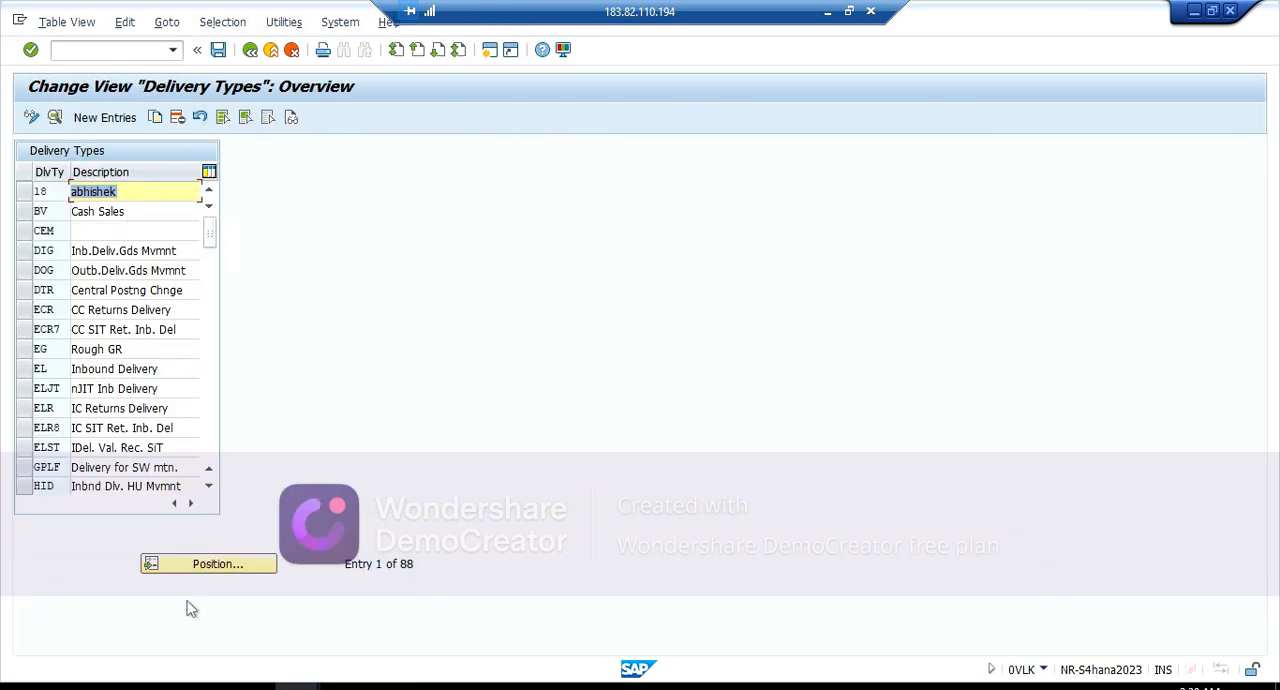
{"action": "left_click", "coordinate": [205, 566]}
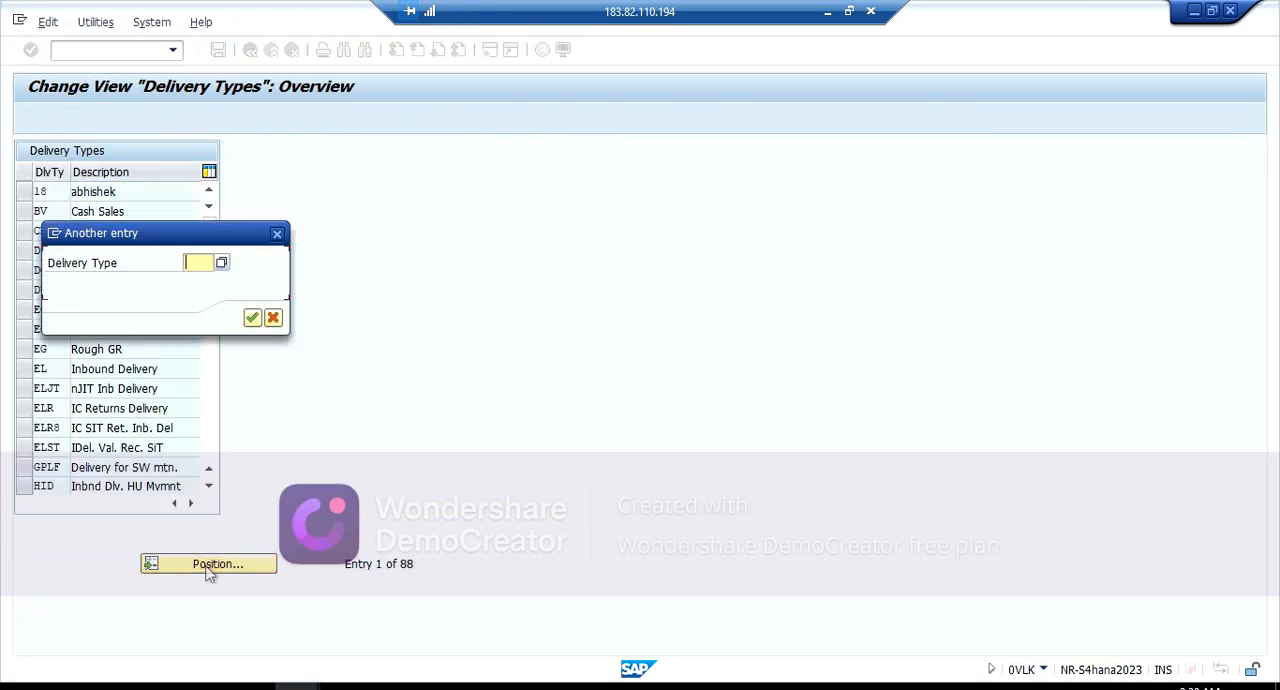
{"action": "type", "text": "ZR"}
{"action": "key", "text": "Return"}
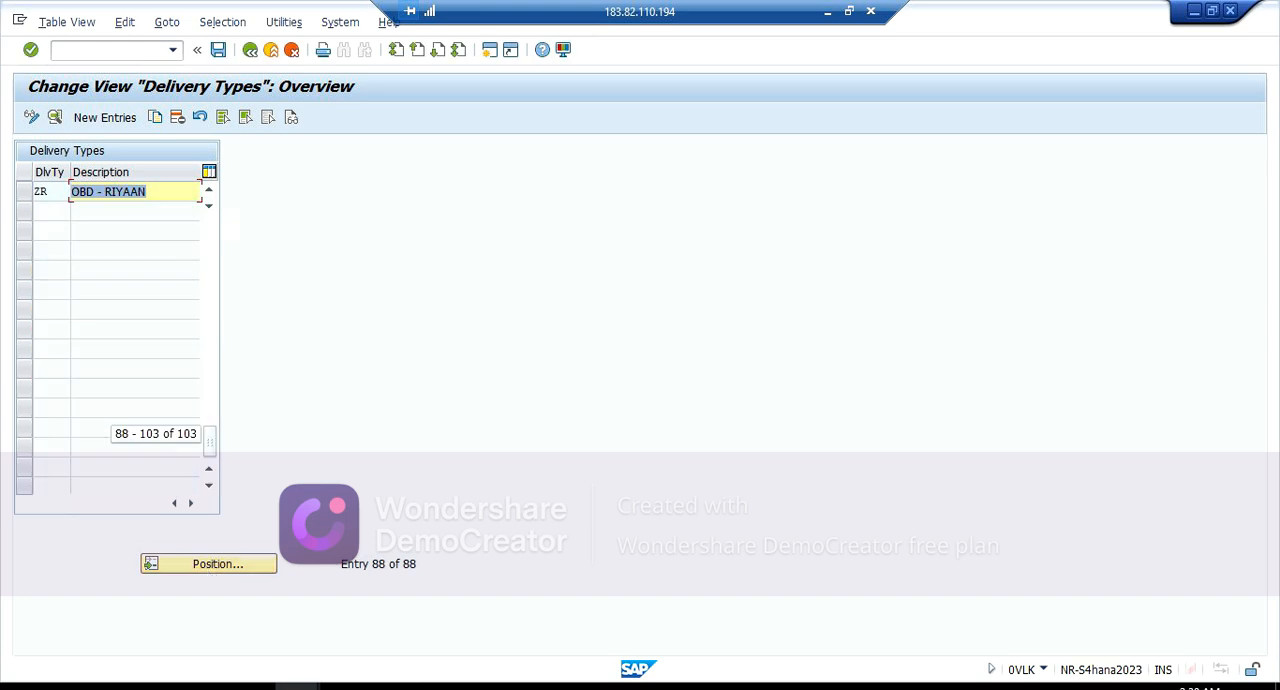
{"action": "double_click", "coordinate": [111, 194]}
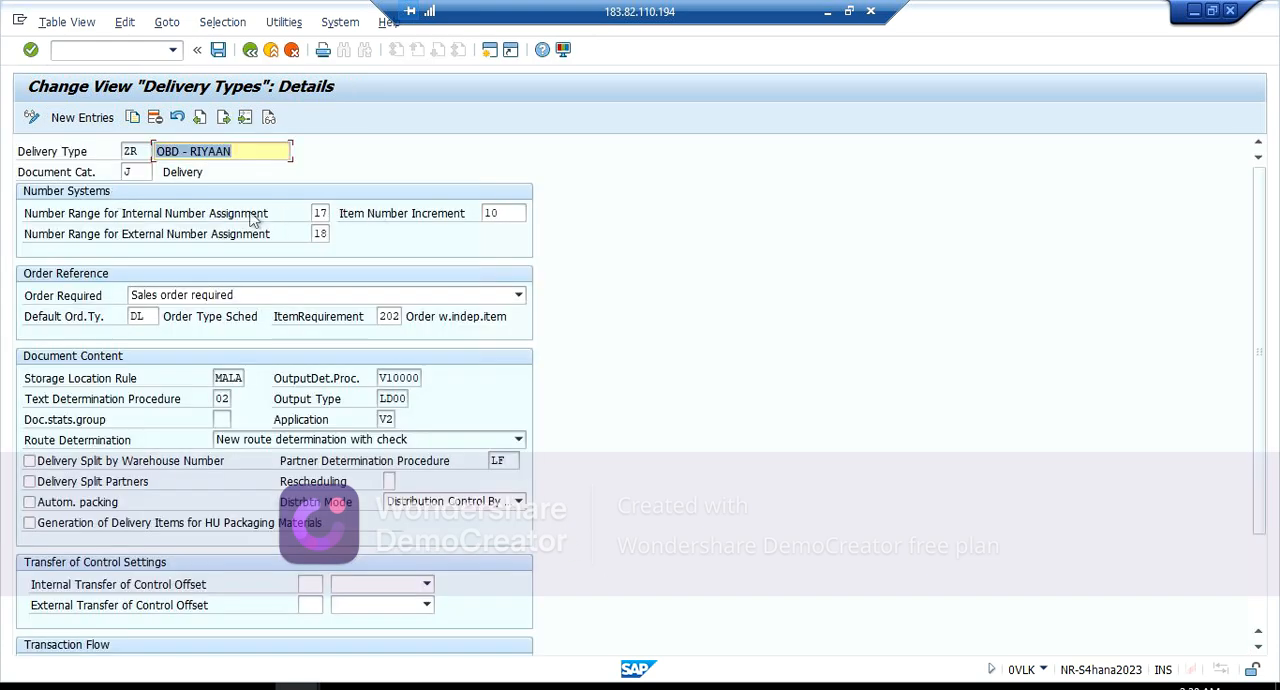
Step: Set delivery type ZR's number range for internal assignment to 15, save it to the proposed customizing request, and exit the activity
{"action": "left_click", "coordinate": [319, 213]}
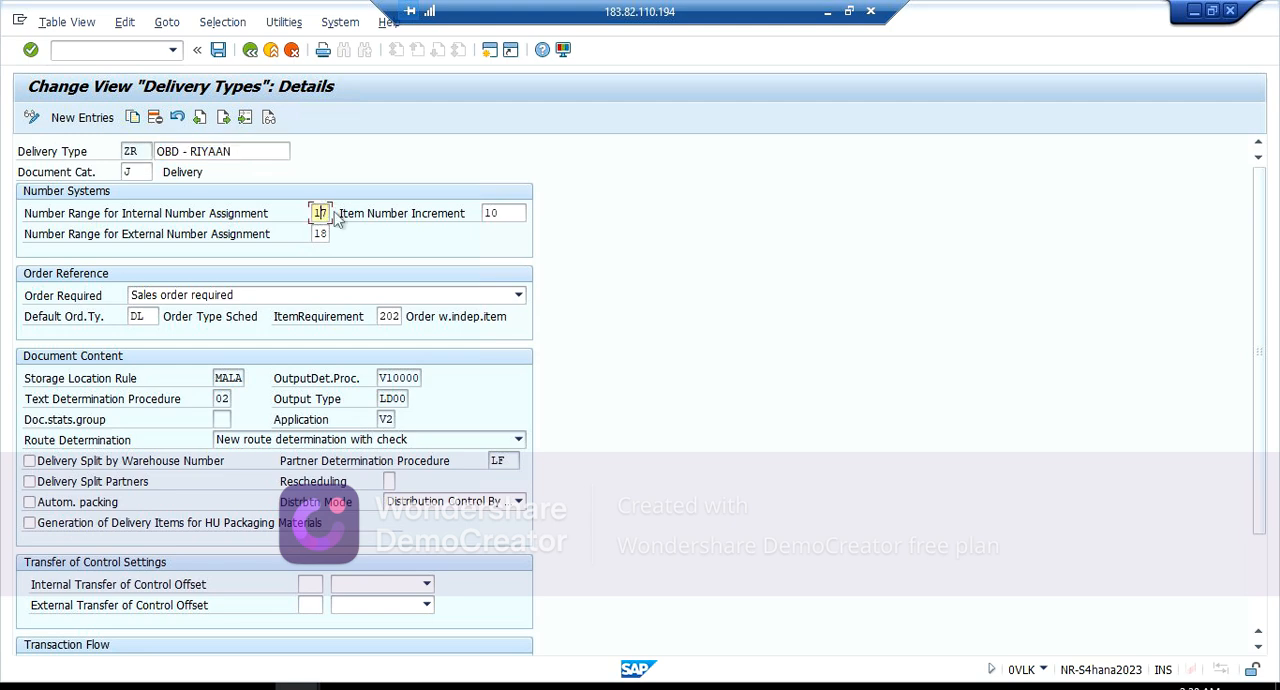
{"action": "key", "text": "BackSpace"}
{"action": "type", "text": "15"}
{"action": "key", "text": "Return"}
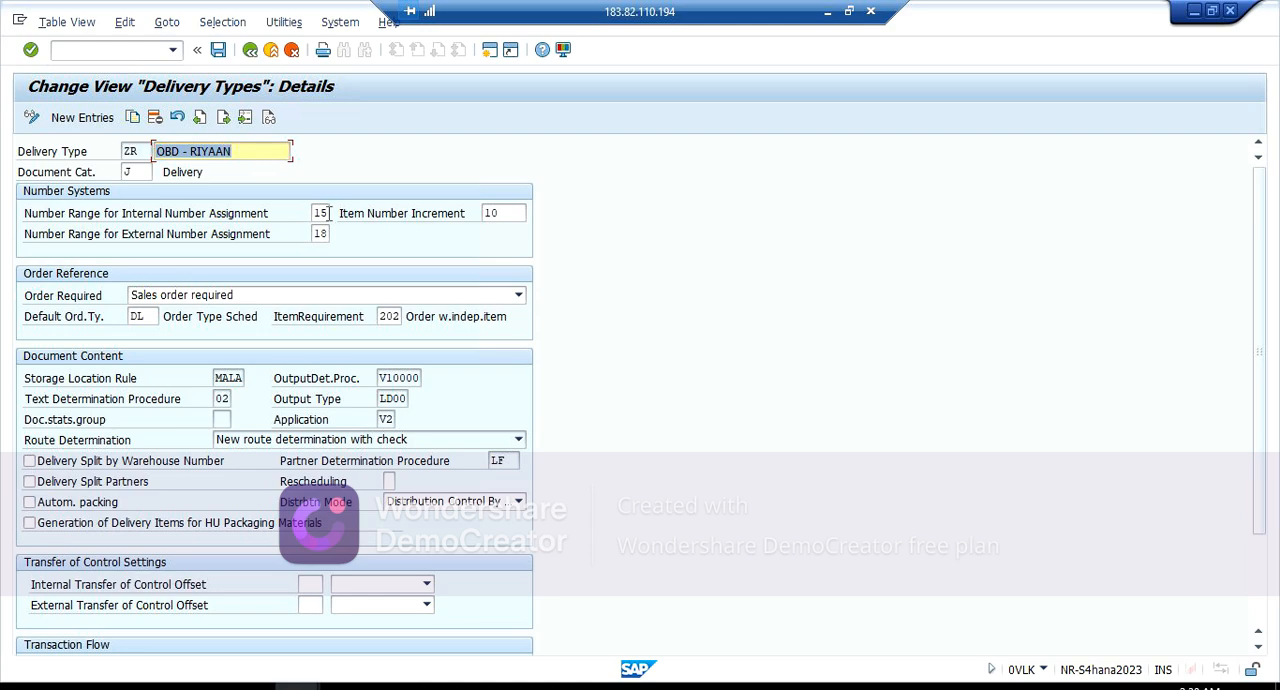
{"action": "left_click", "coordinate": [217, 52]}
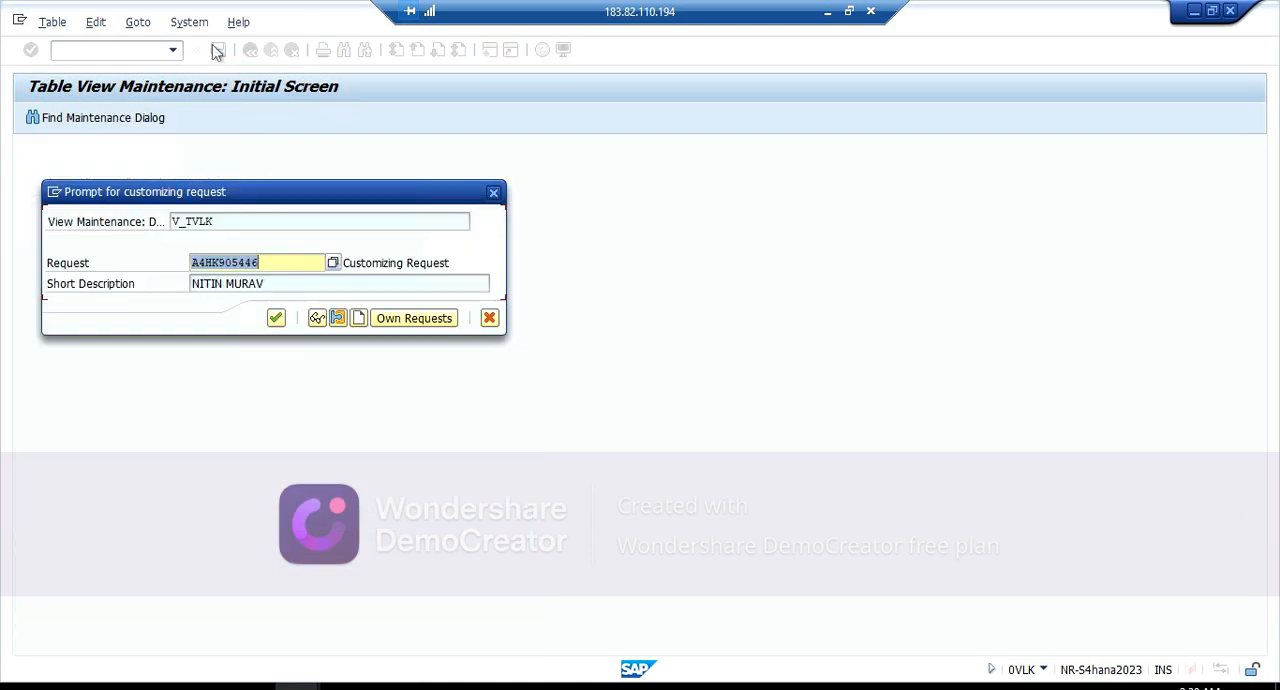
{"action": "left_click", "coordinate": [275, 317]}
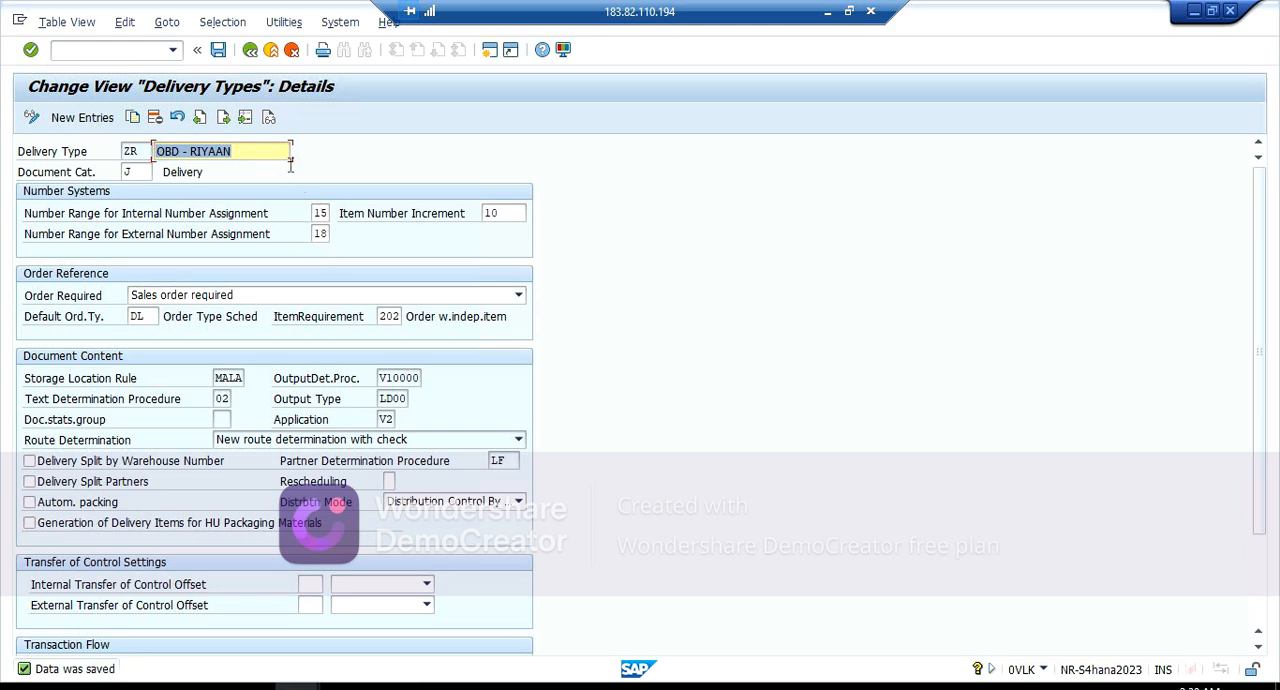
{"action": "left_click", "coordinate": [271, 51]}
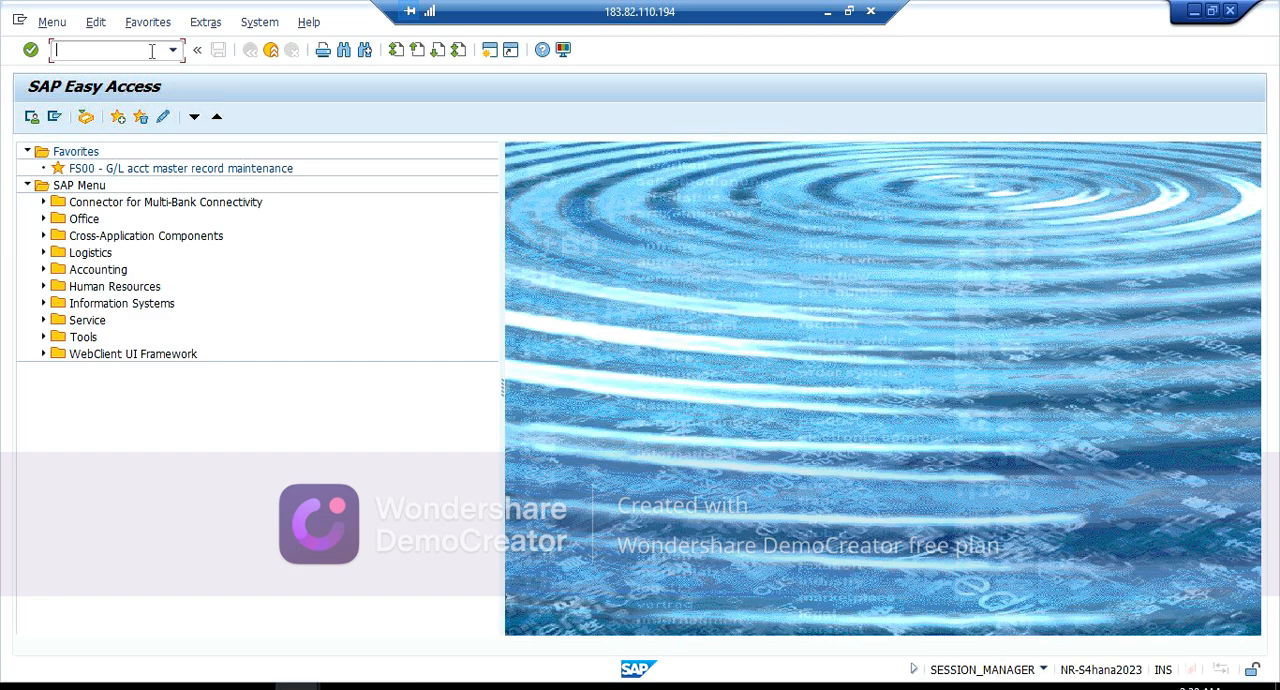
Step: Open the proposed outbound delivery with transaction VL02N, examine its document number, and exit to SAP Easy Access
{"action": "type", "text": "VL02"}
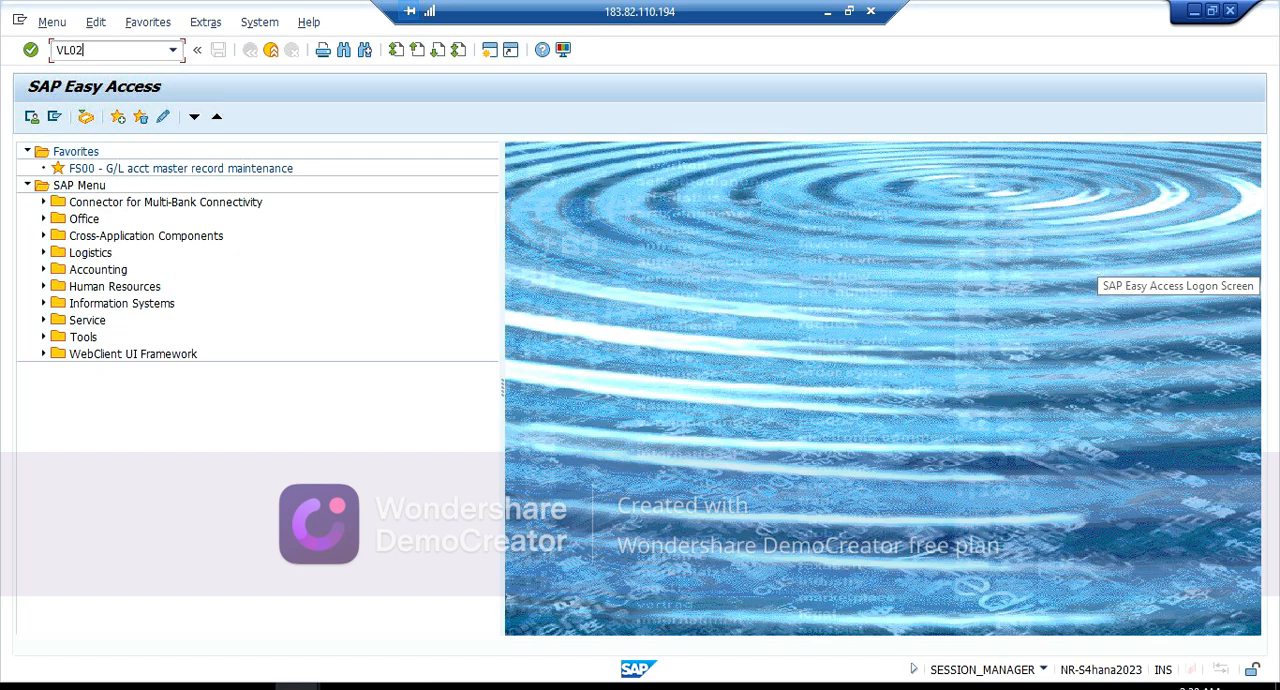
{"action": "type", "text": "N"}
{"action": "key", "text": "Return"}
{"action": "key", "text": "Return"}
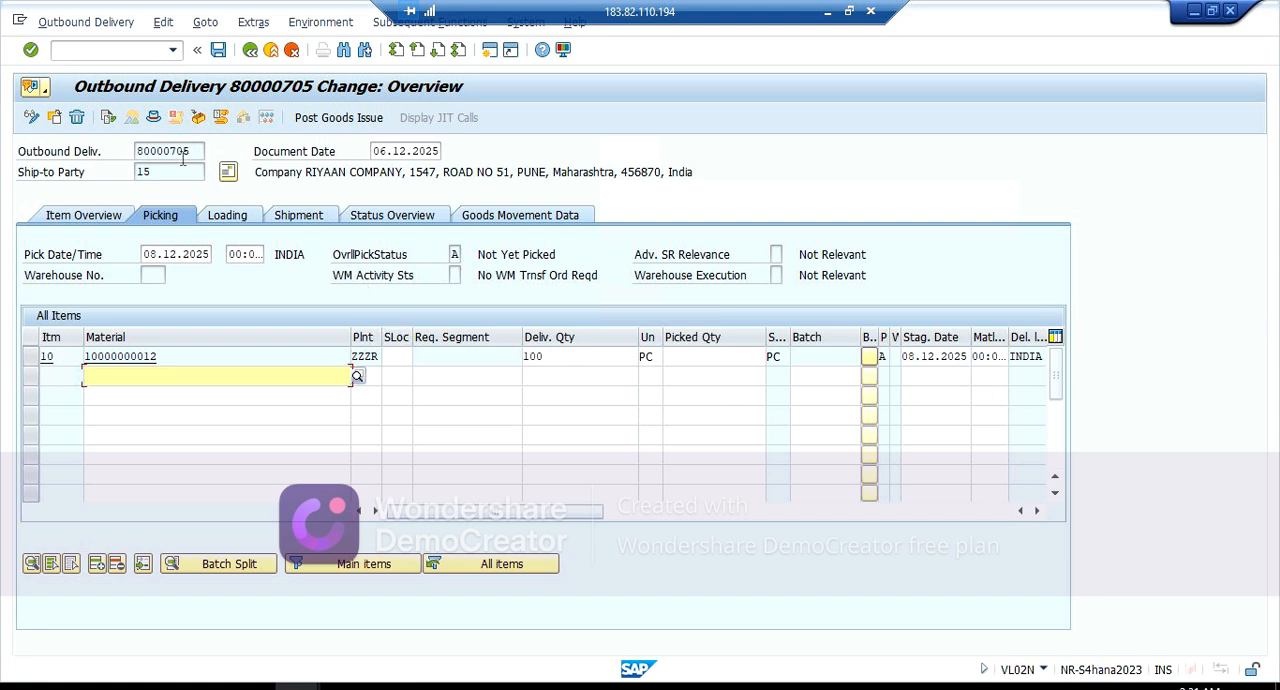
{"action": "left_click", "coordinate": [191, 150]}
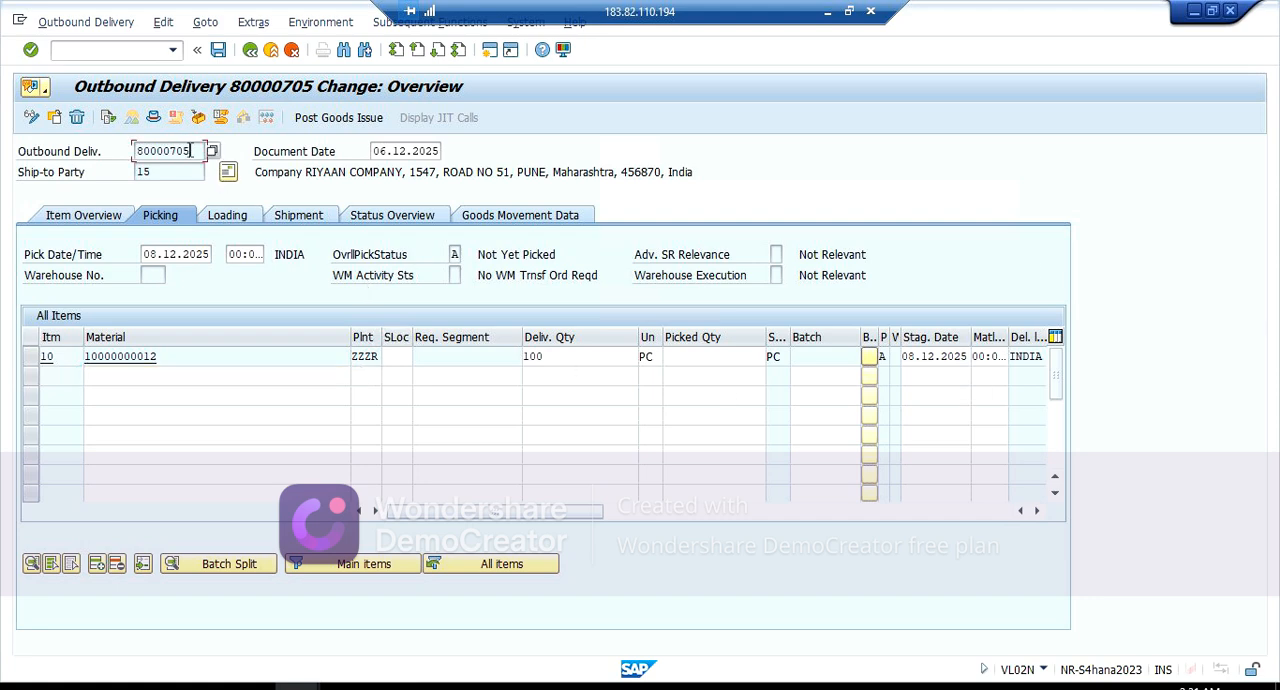
{"action": "left_click", "coordinate": [272, 50]}
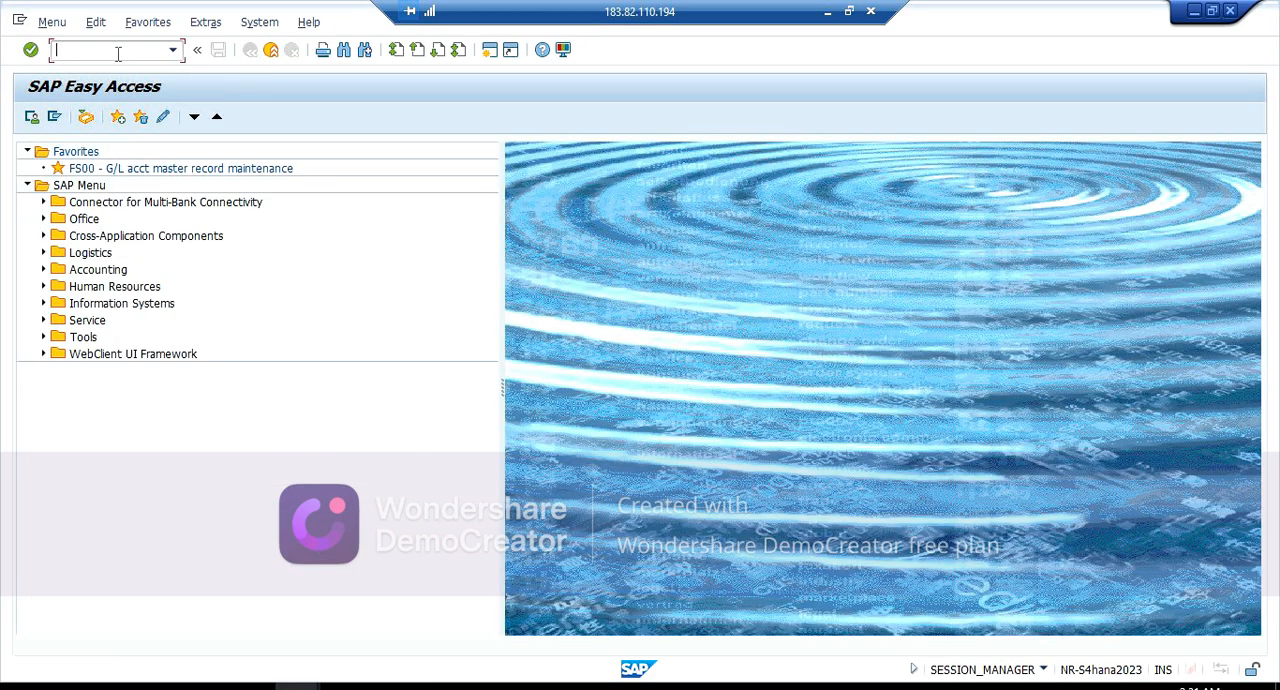
Step: Start a sales order with transaction VA01 using order type ZR, sales organization ZZZR, distribution channel ZR and division ZR
{"action": "type", "text": "va01"}
{"action": "key", "text": "Return"}
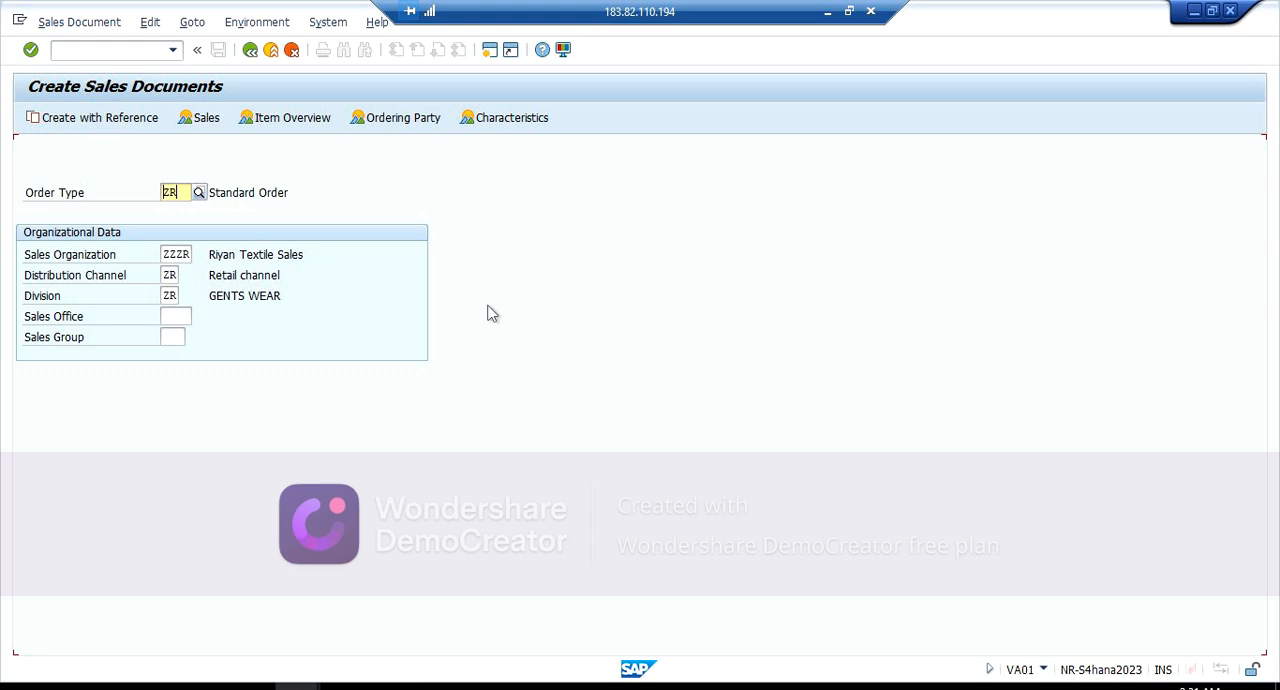
{"action": "key", "text": "Return"}
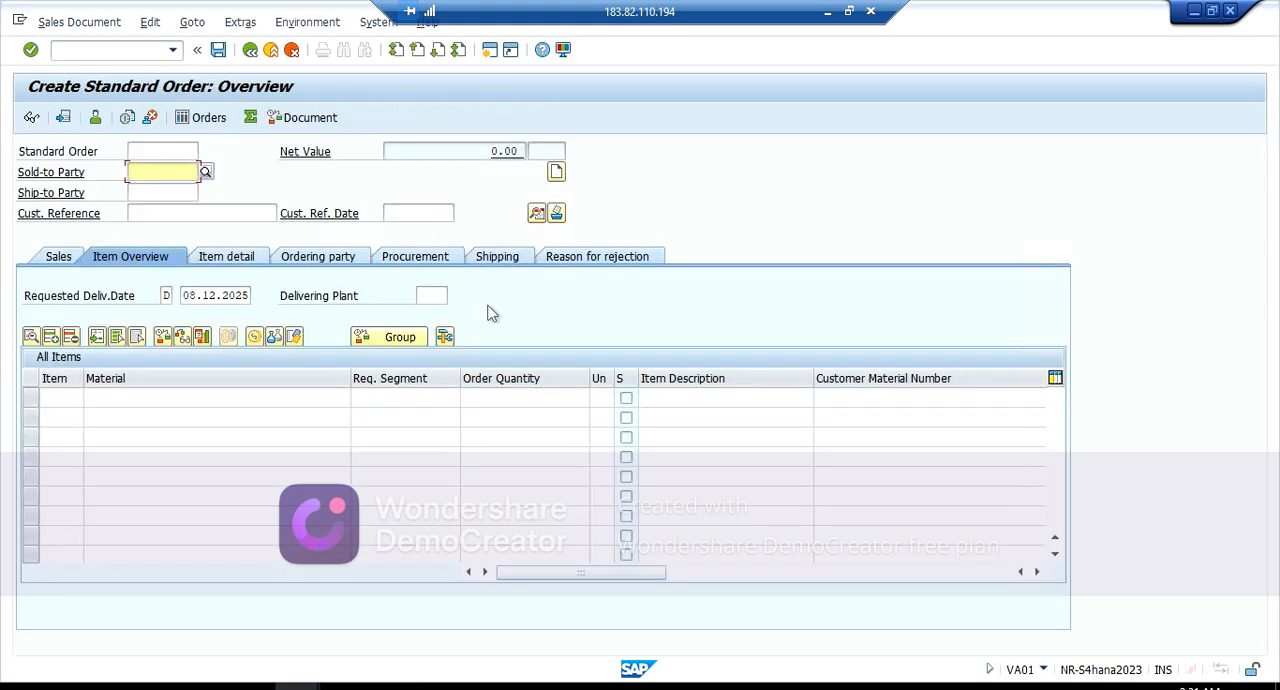
Step: Fill in the order header with the sold-to party's customer number, customer reference TEST and customer reference date 02.12.2025
{"action": "key", "text": "Down"}
{"action": "key", "text": "Return"}
{"action": "key", "text": "Tab"}
{"action": "key", "text": "Tab"}
{"action": "key", "text": "Tab"}
{"action": "key", "text": "Tab"}
{"action": "key", "text": "Down"}
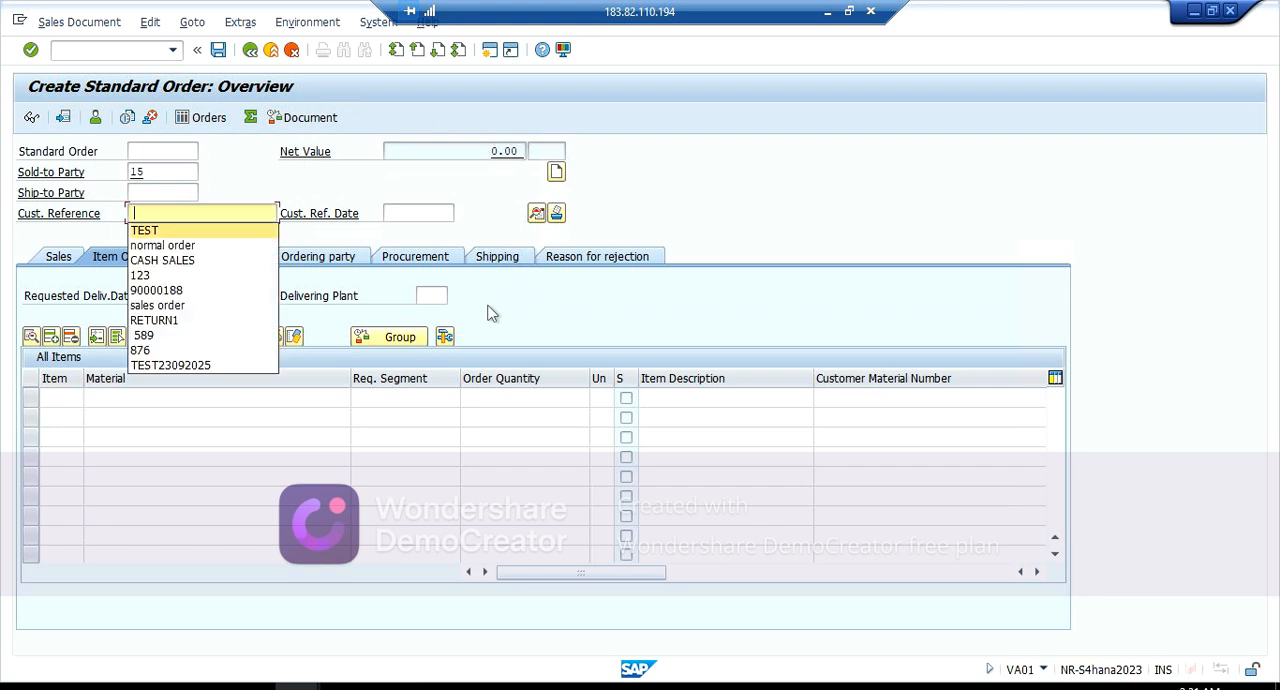
{"action": "key", "text": "Return"}
{"action": "key", "text": "Tab"}
{"action": "key", "text": "Down"}
{"action": "key", "text": "Return"}
{"action": "key", "text": "Return"}
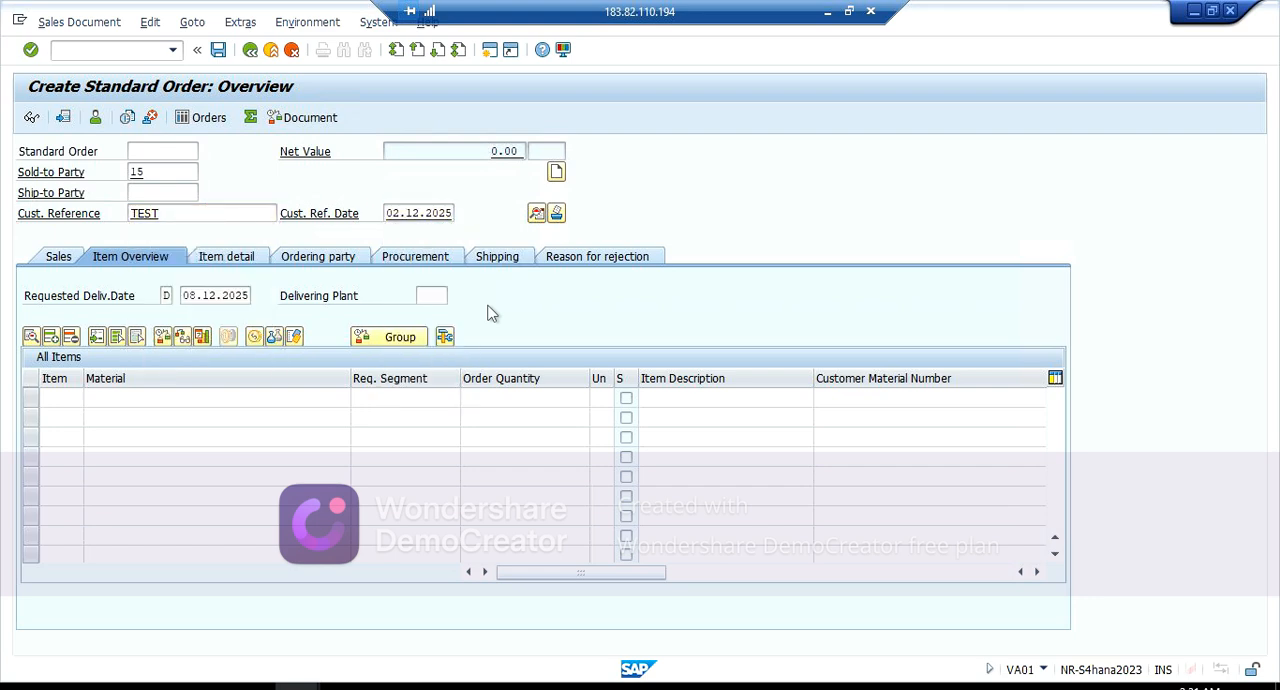
{"action": "key", "text": "Down"}
{"action": "key", "text": "Return"}
{"action": "key", "text": "Tab"}
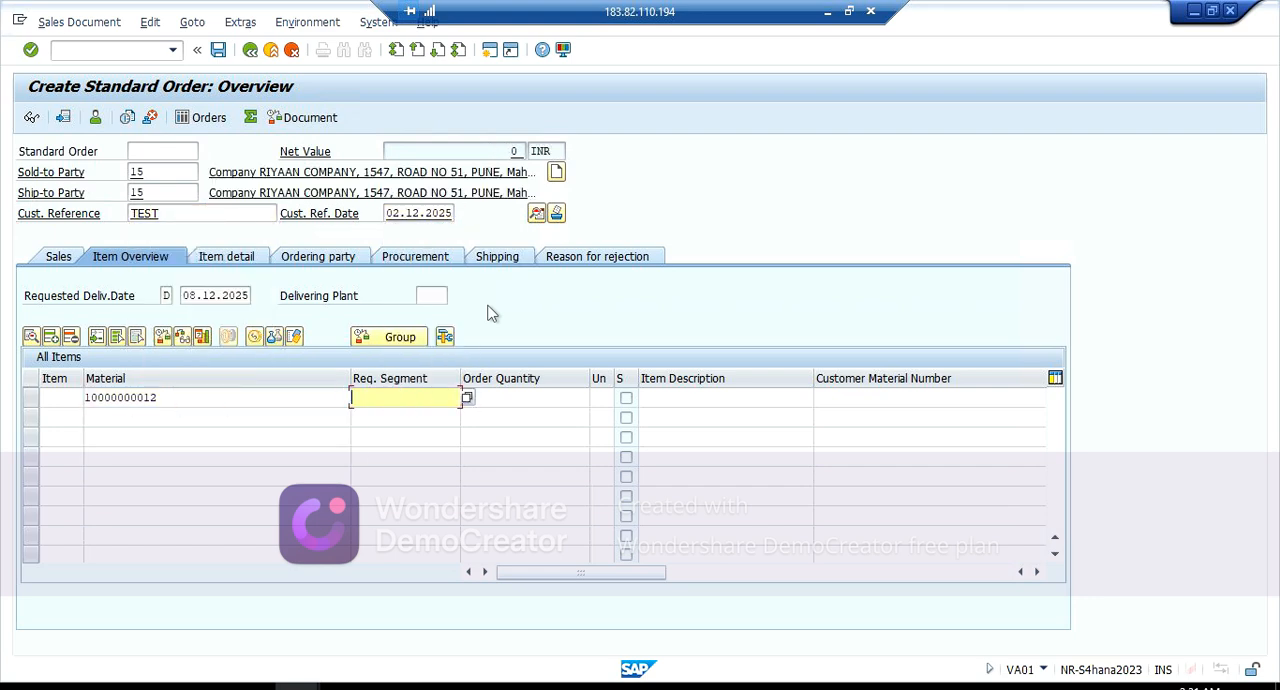
{"action": "key", "text": "Tab"}
{"action": "key", "text": "Down"}
{"action": "key", "text": "Return"}
{"action": "key", "text": "Return"}
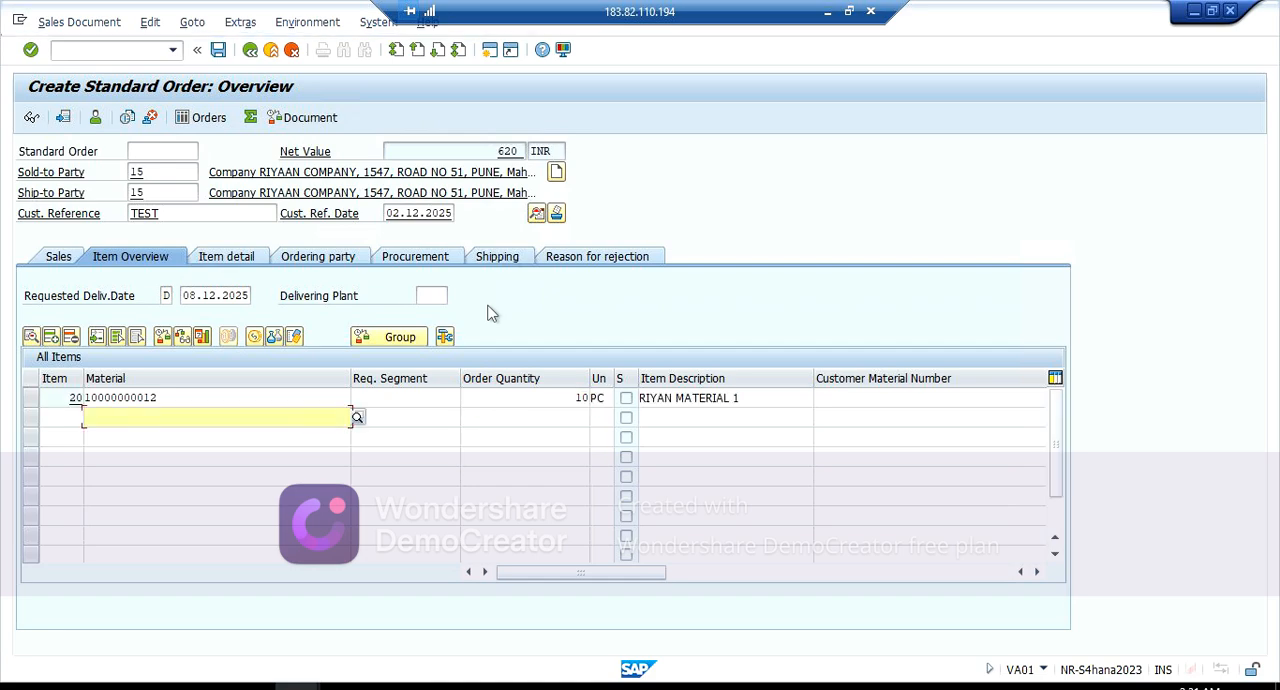
{"action": "double_click", "coordinate": [177, 398]}
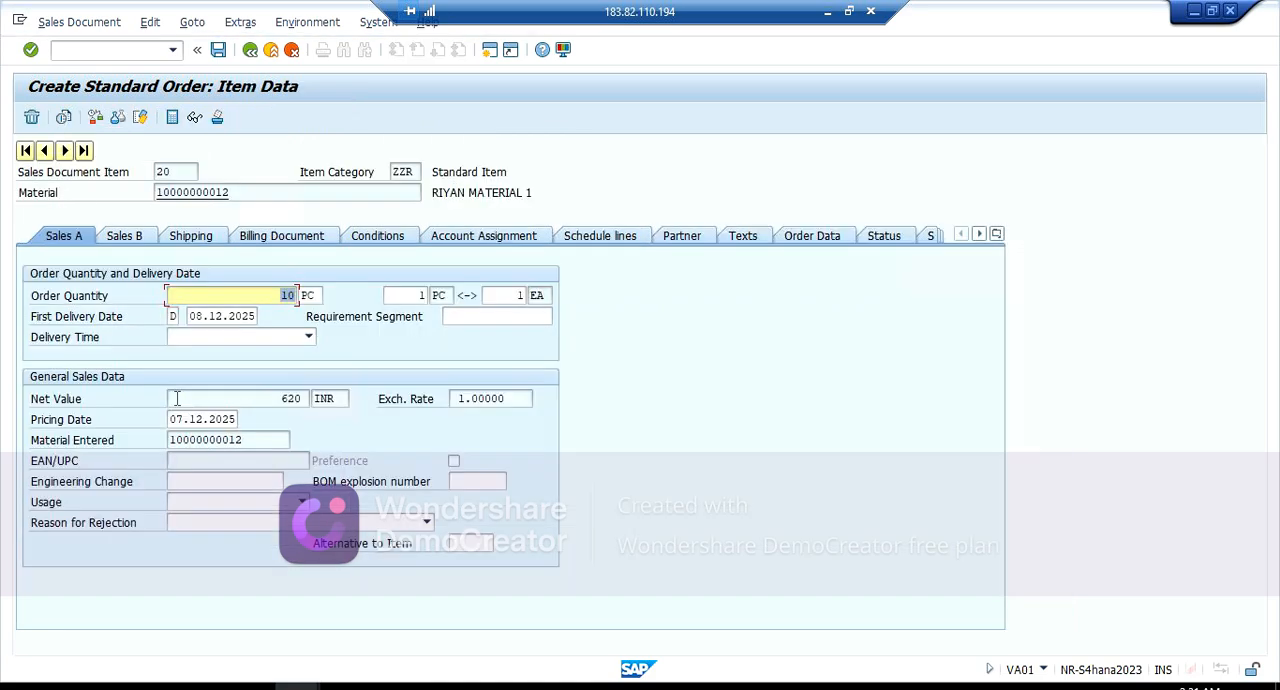
{"action": "left_click", "coordinate": [363, 236]}
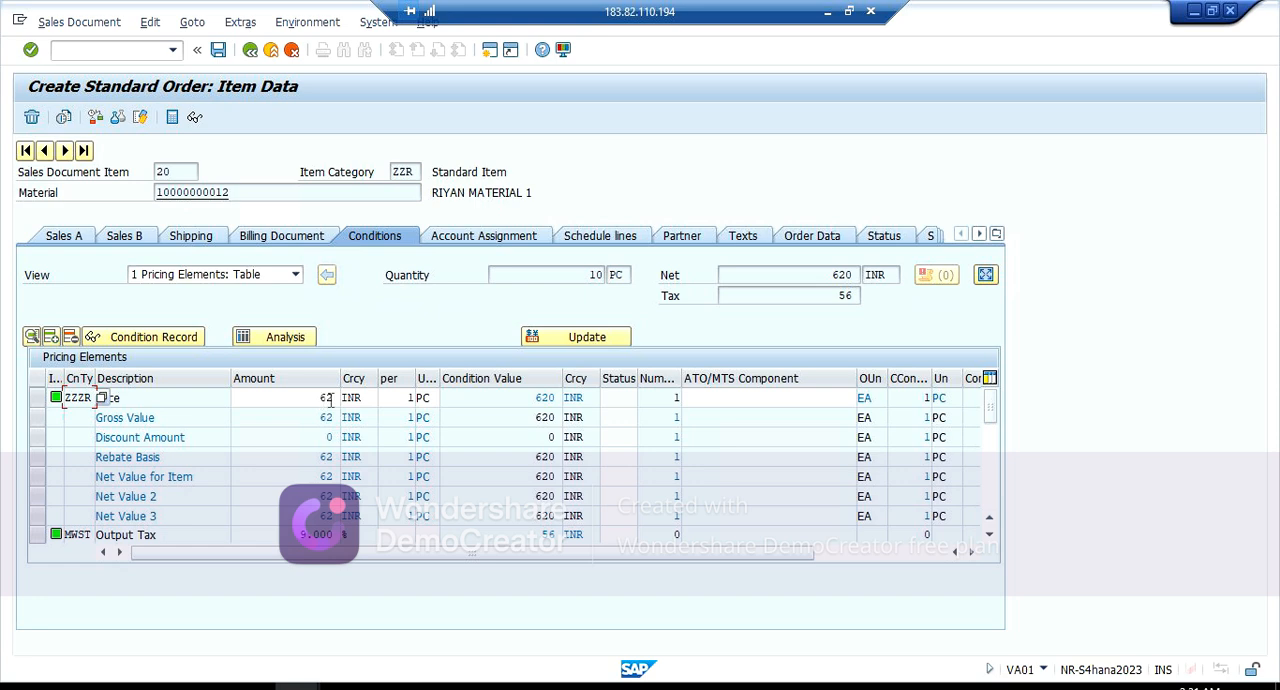
{"action": "left_click", "coordinate": [590, 235]}
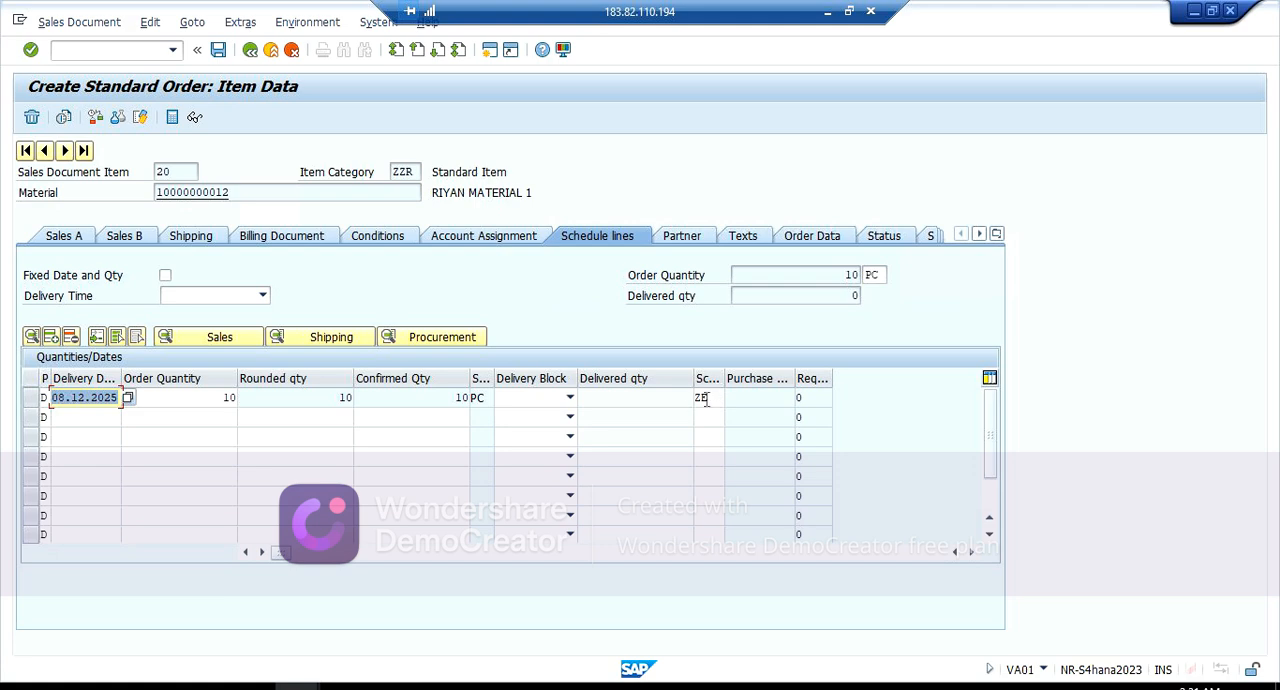
{"action": "left_click", "coordinate": [252, 54]}
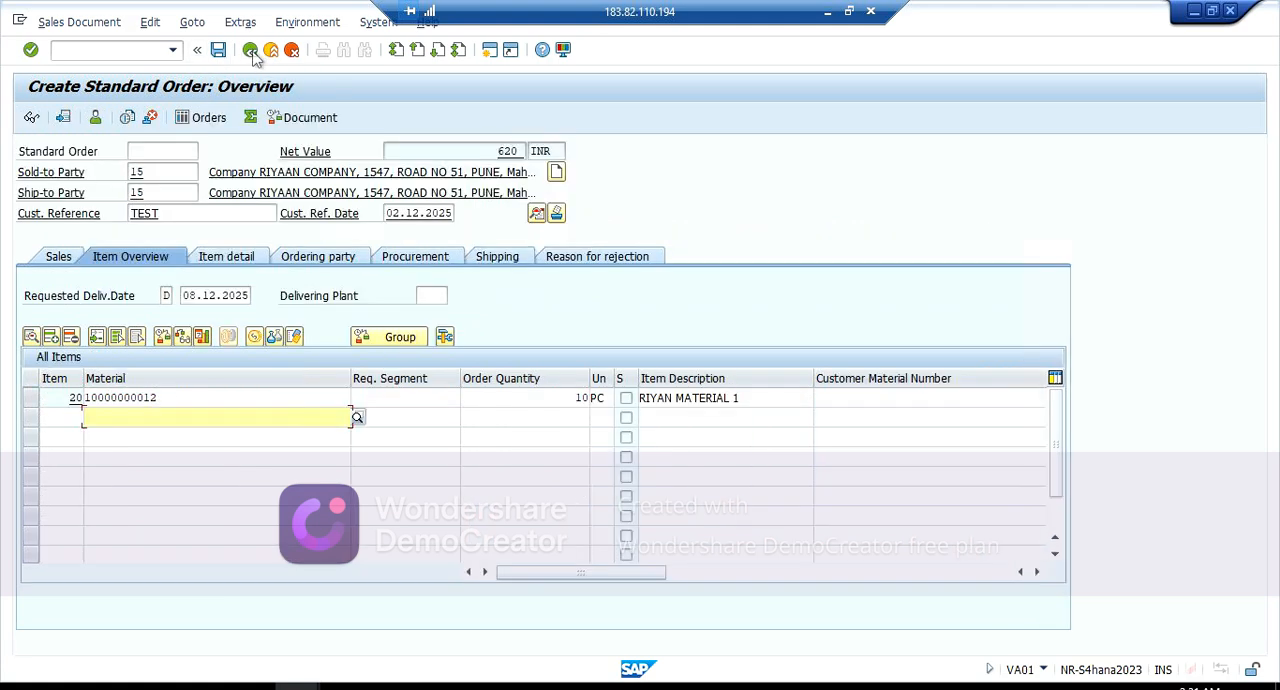
Step: Save the sales order, view the details of the resulting status message, and close them
{"action": "left_click", "coordinate": [219, 50]}
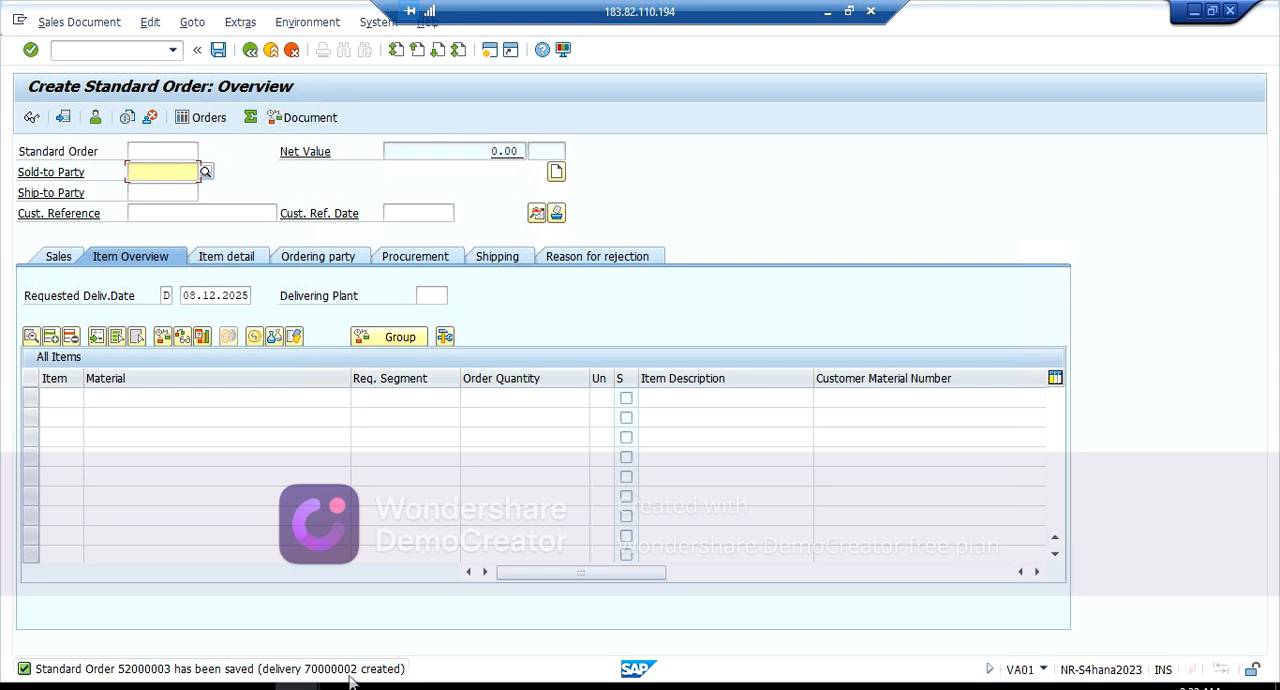
{"action": "double_click", "coordinate": [225, 675]}
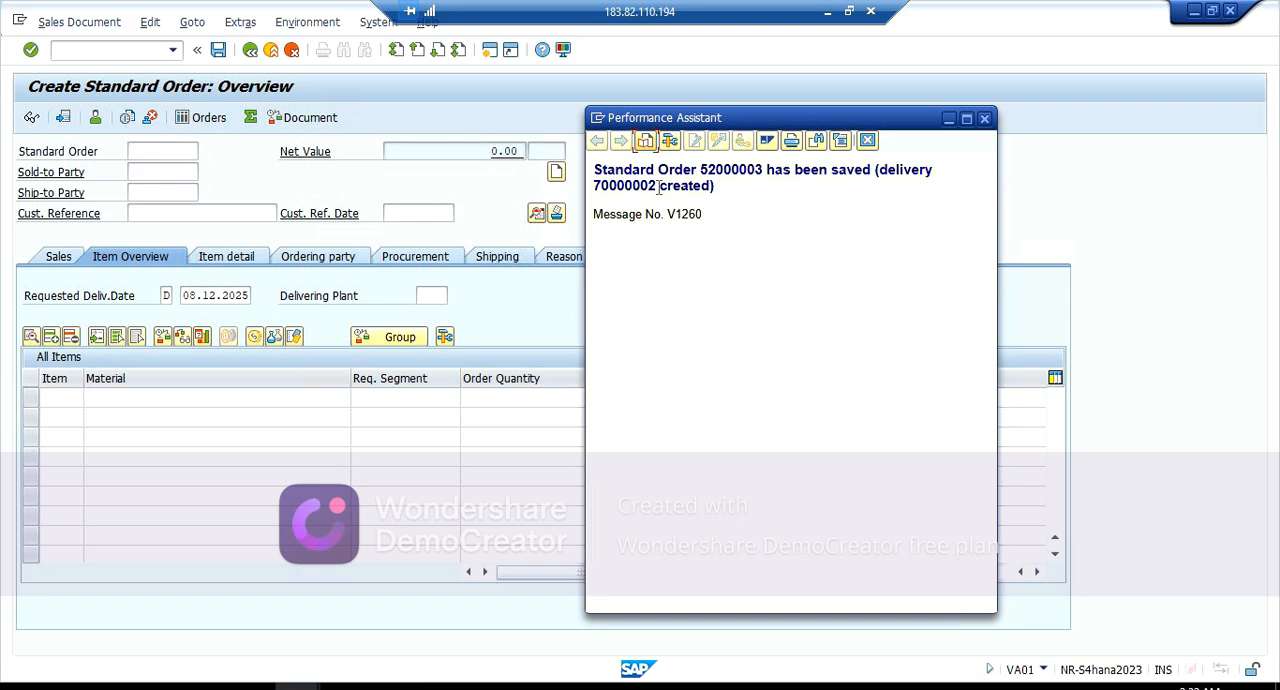
{"action": "left_click", "coordinate": [985, 120]}
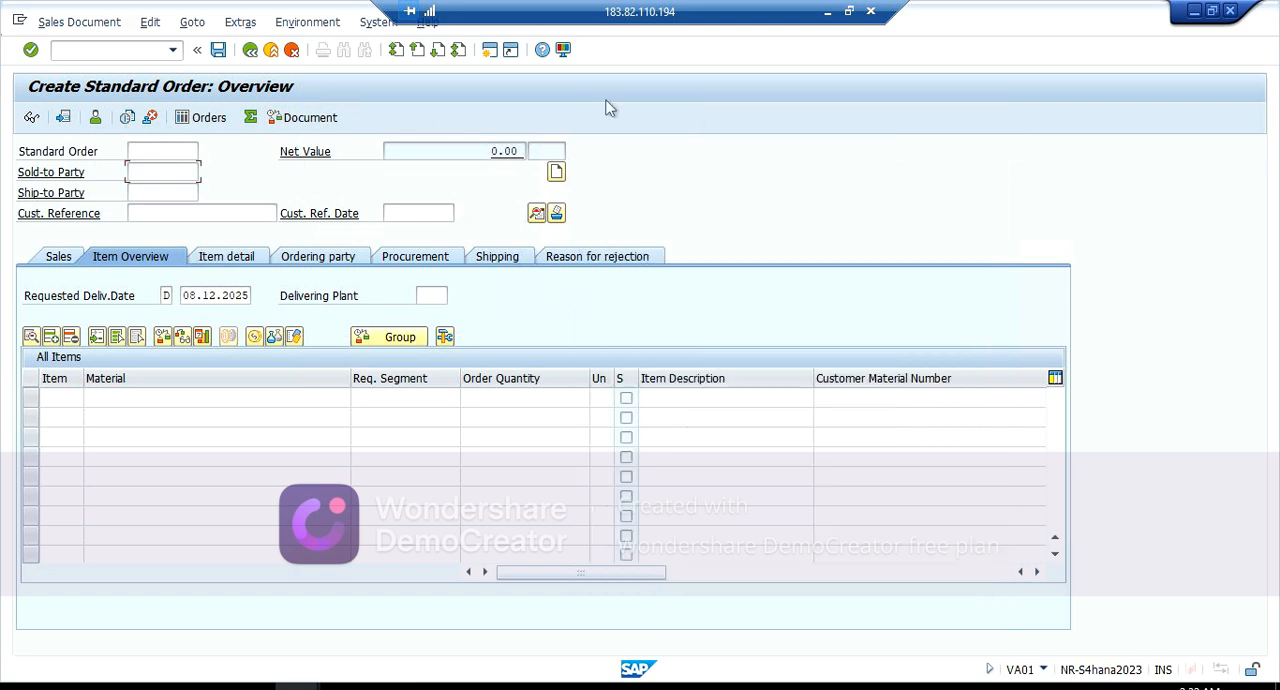
Step: Start transaction VL02N in a new session and open the proposed outbound delivery for changing
{"action": "left_click", "coordinate": [490, 50]}
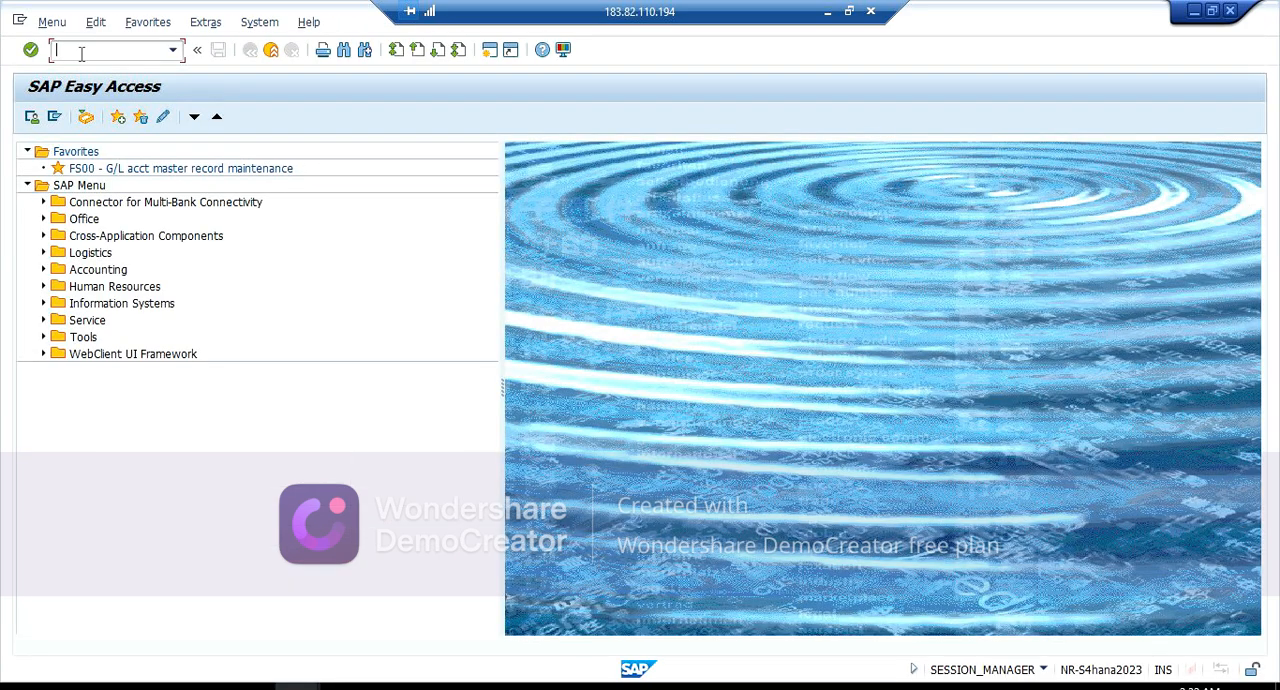
{"action": "type", "text": "VL02N"}
{"action": "key", "text": "Return"}
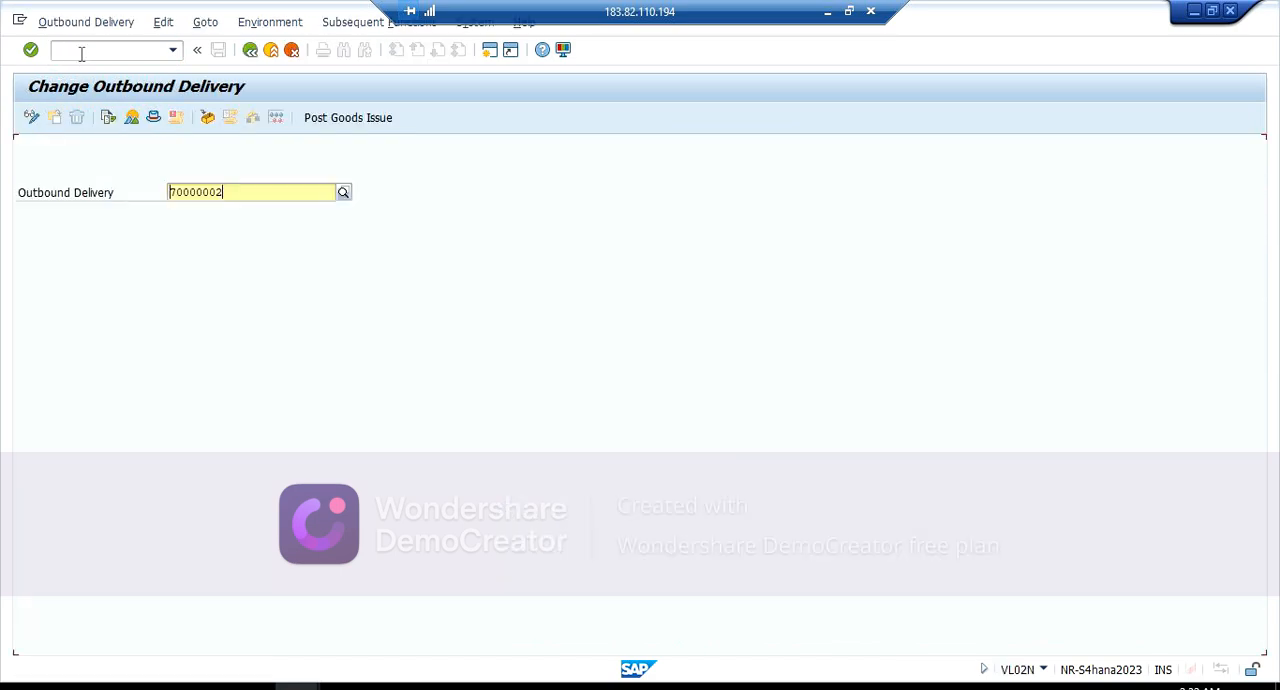
{"action": "key", "text": "Return"}
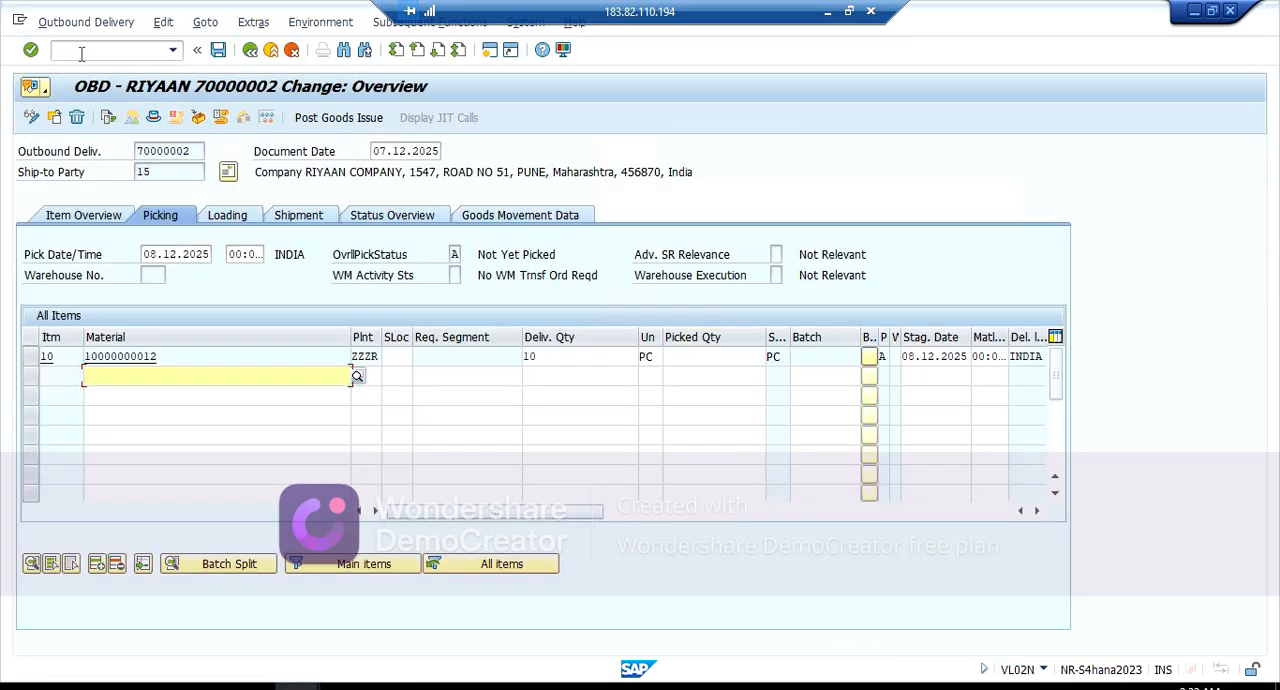
{"action": "left_click", "coordinate": [403, 357]}
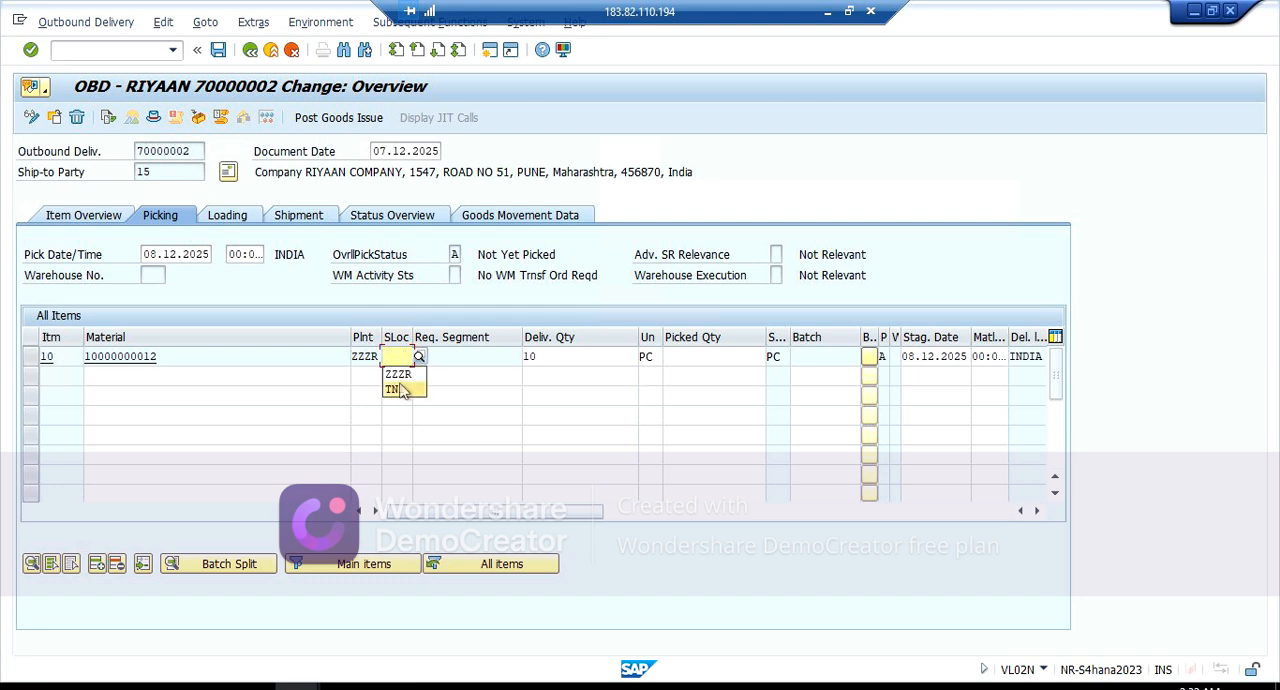
{"action": "left_click", "coordinate": [402, 376]}
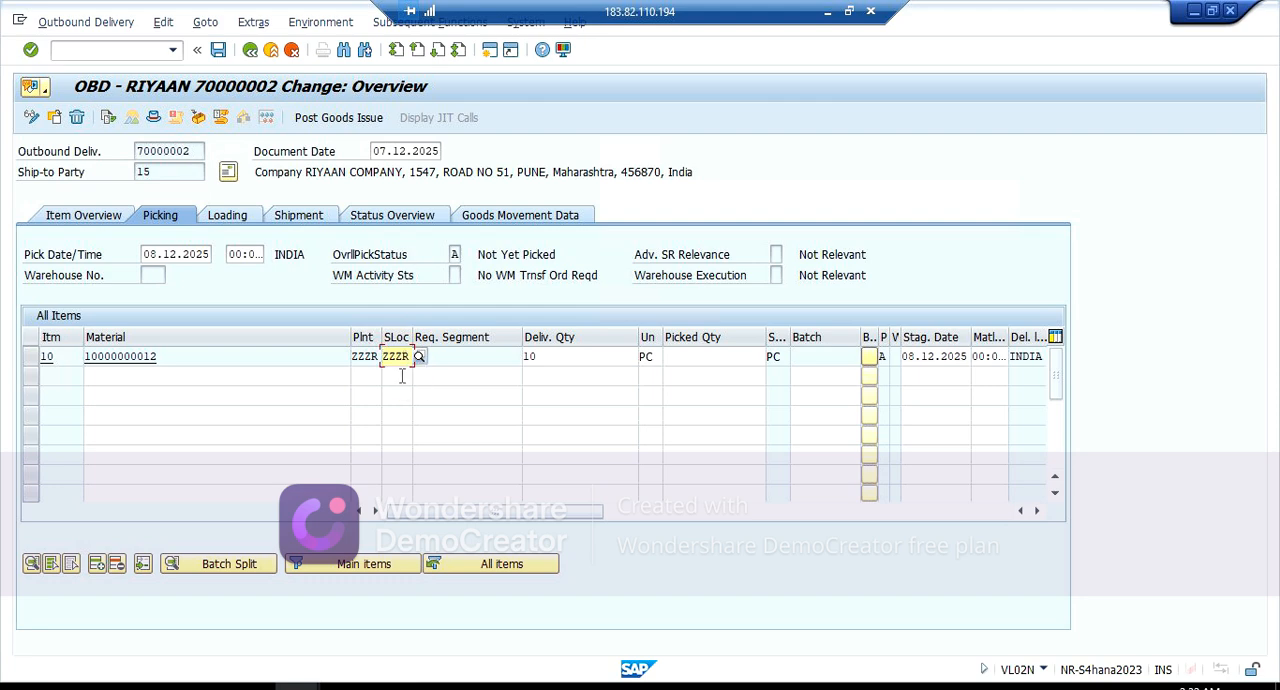
{"action": "key", "text": "Return"}
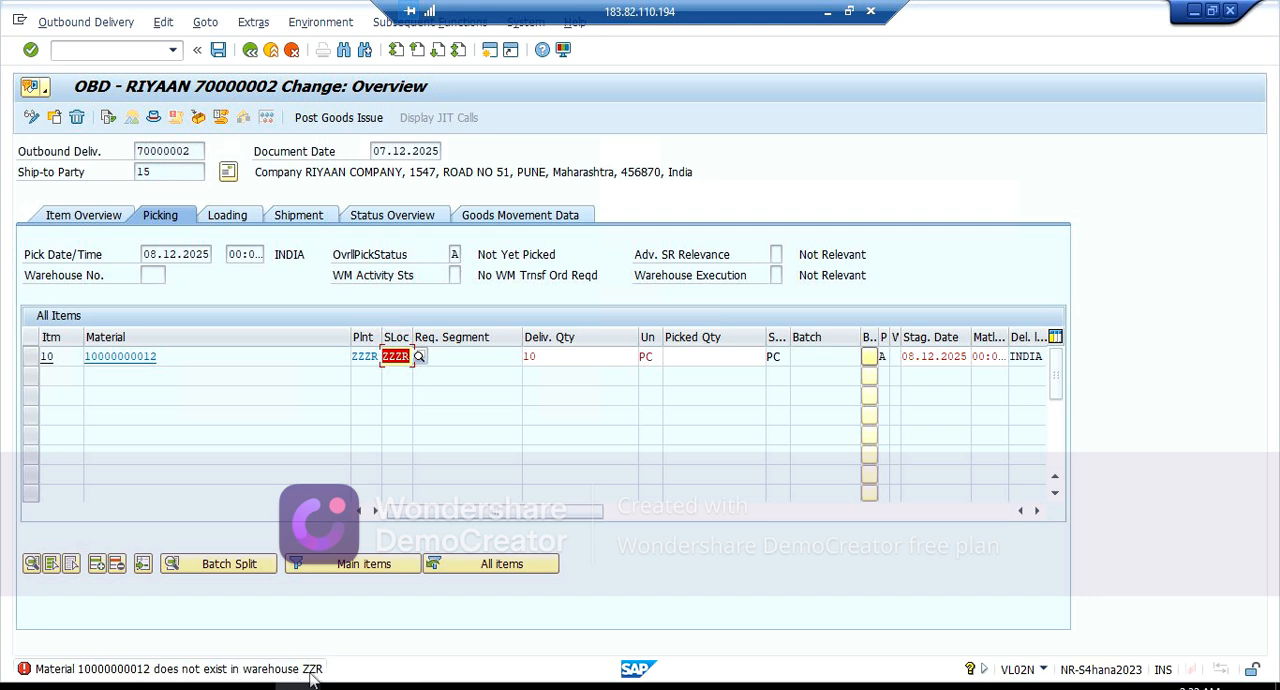
{"action": "left_click", "coordinate": [829, 13]}
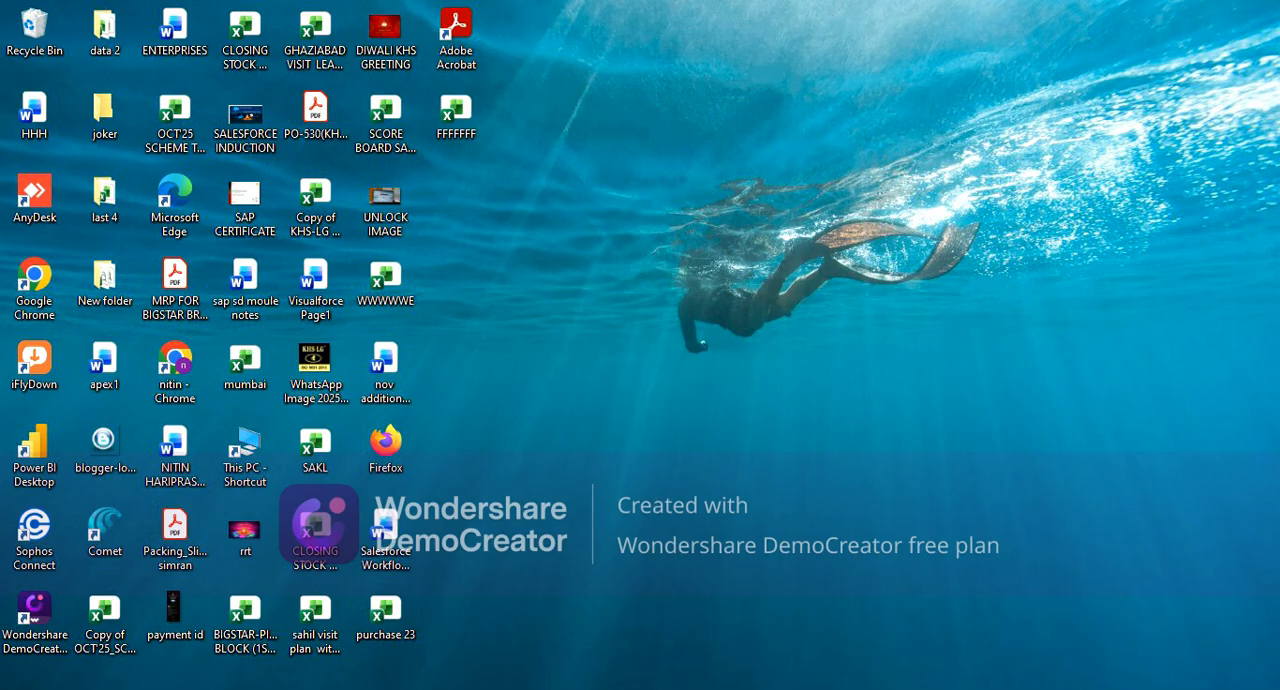
{"action": "left_click", "coordinate": [505, 688]}
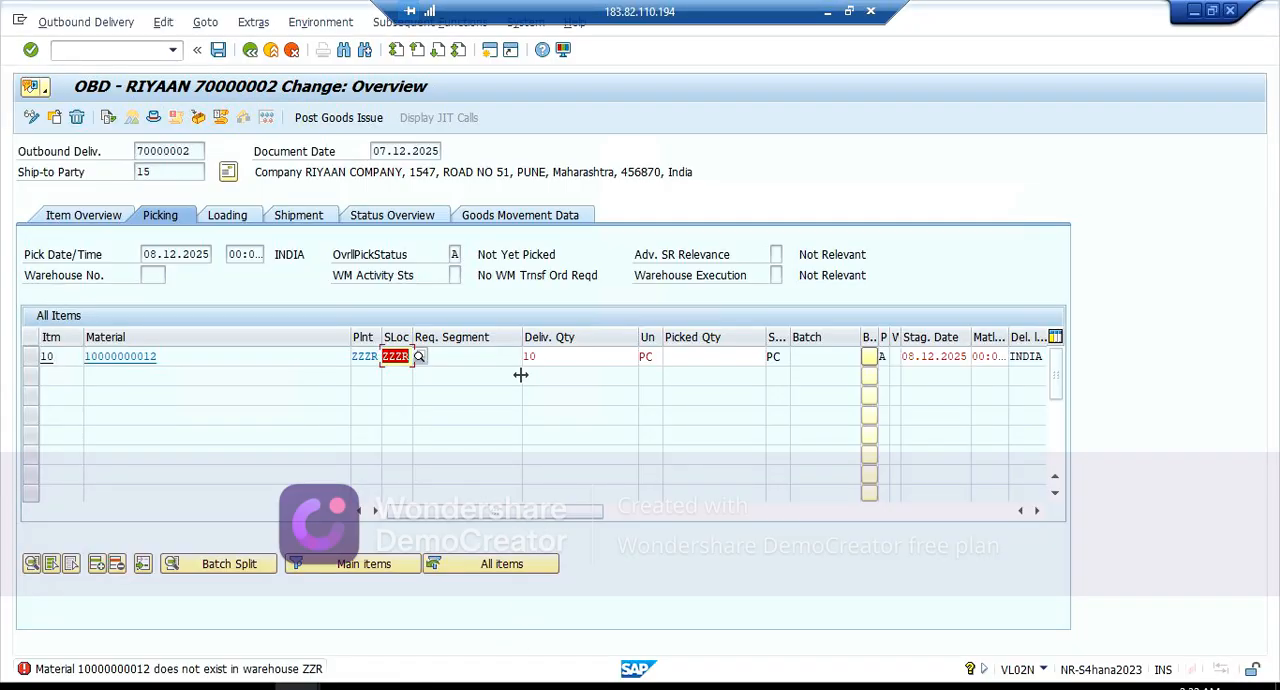